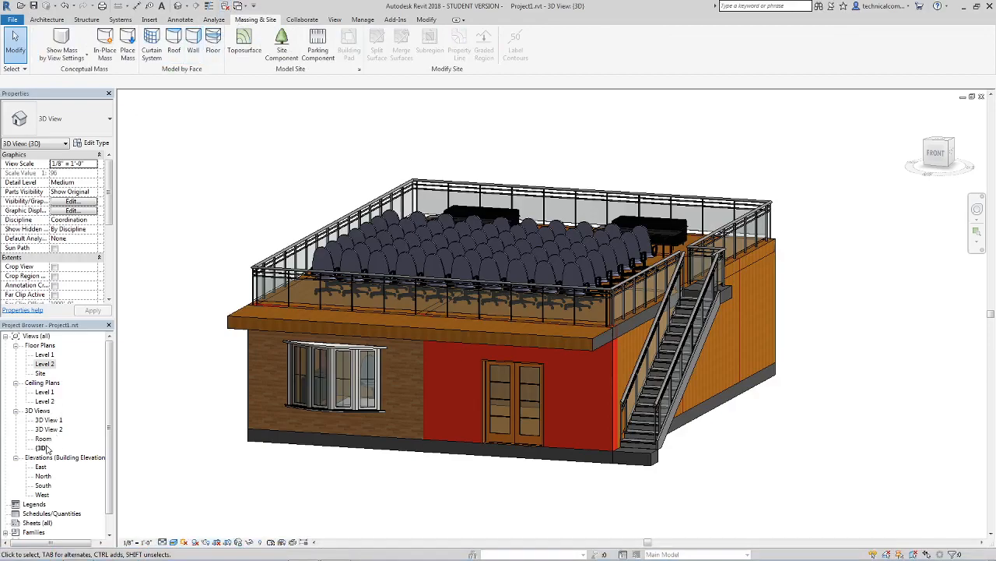
Start a toposurface in the Site floor plan and place four corner points around the building at elevation -2'
{"action": "double_click", "coordinate": [41, 374]}
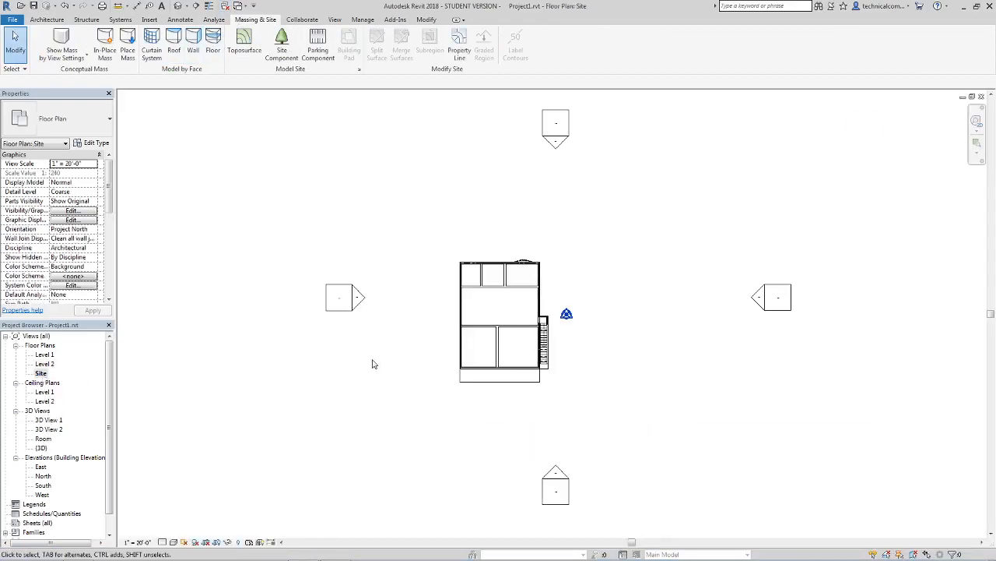
{"action": "left_click", "coordinate": [250, 54]}
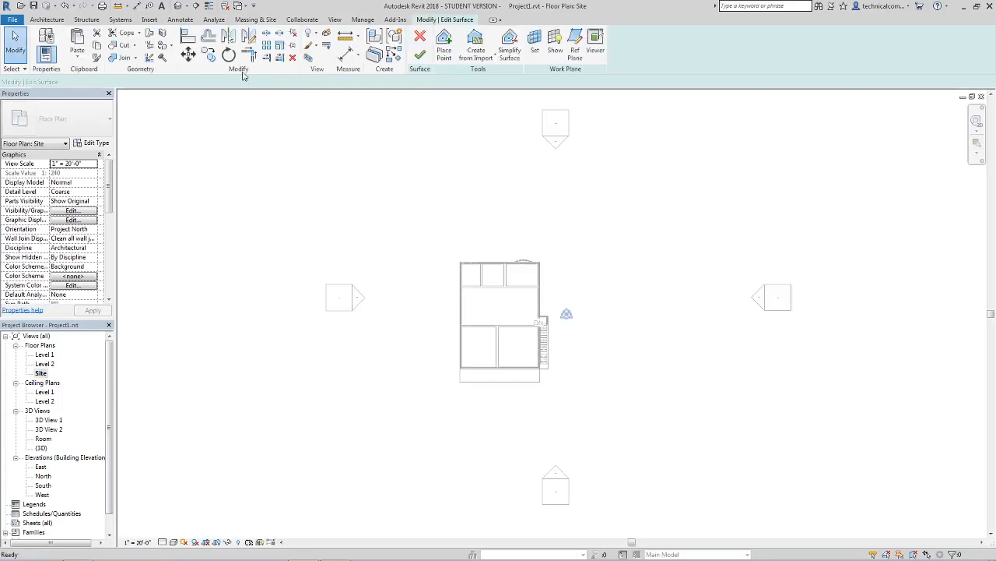
{"action": "left_click", "coordinate": [138, 80]}
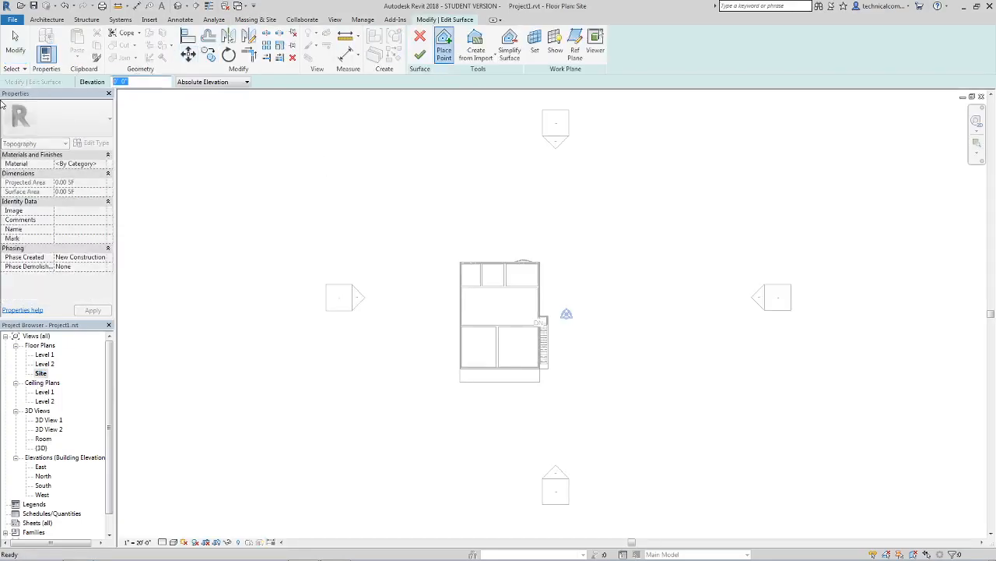
{"action": "type", "text": "-2"}
{"action": "key", "text": "Return"}
{"action": "left_click", "coordinate": [730, 115]}
{"action": "left_click", "coordinate": [755, 507]}
{"action": "left_click", "coordinate": [174, 505]}
{"action": "middle_click_drag", "start_coordinate": [316, 334], "coordinate": [345, 317]}
{"action": "scroll", "coordinate": [587, 346], "scroll_direction": "down", "scroll_amount": 2}
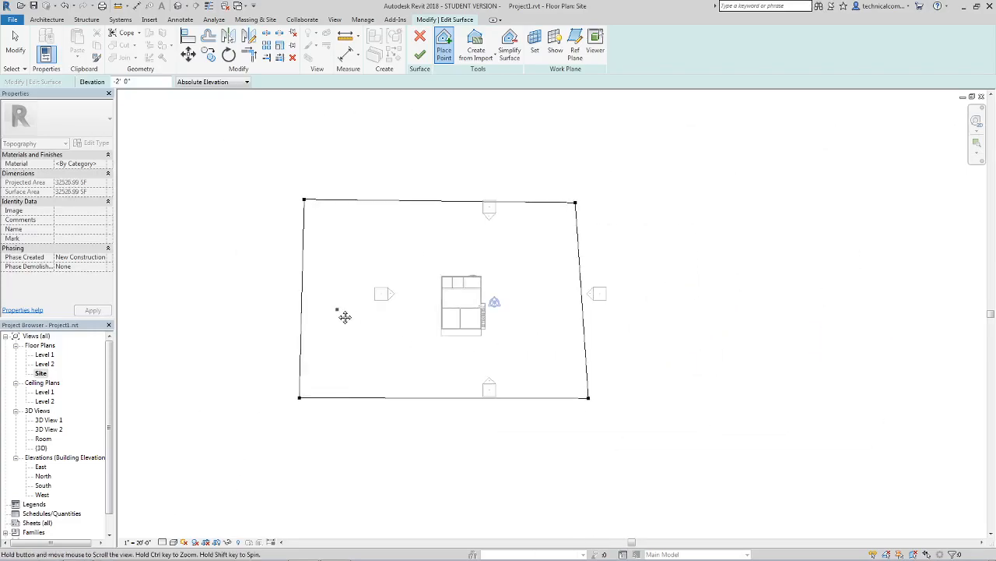
Add six surface points at elevation 0' in a wider ring outside the first four corner points
{"action": "left_click", "coordinate": [127, 82]}
{"action": "left_click", "coordinate": [117, 82]}
{"action": "type", "text": "0"}
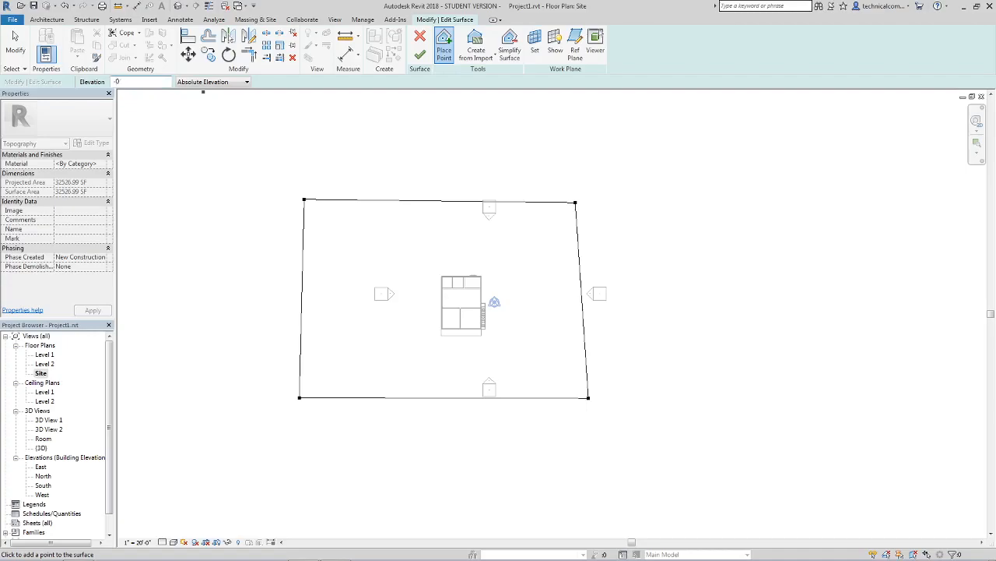
{"action": "left_click", "coordinate": [266, 157]}
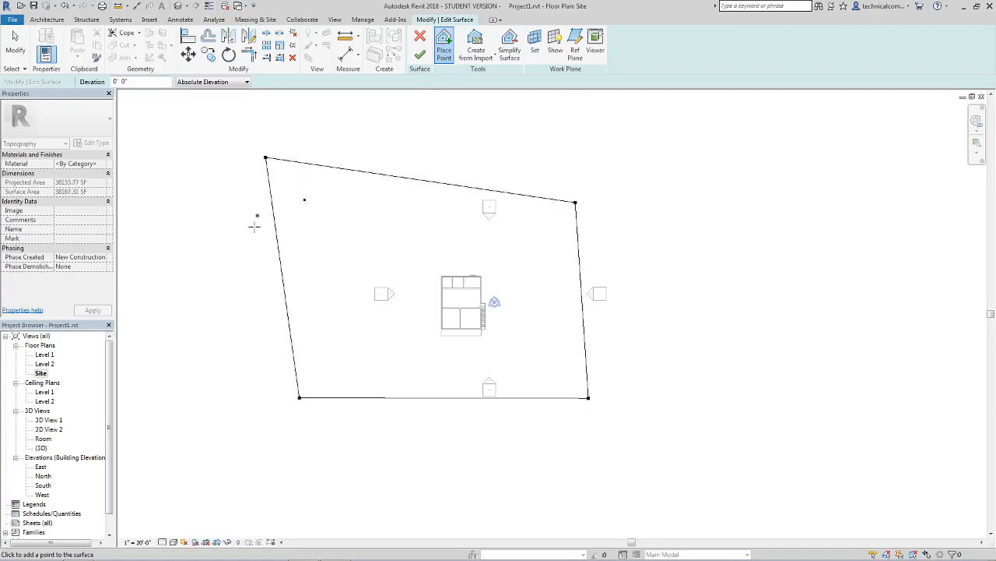
{"action": "left_click", "coordinate": [246, 382]}
{"action": "left_click", "coordinate": [237, 456]}
{"action": "left_click", "coordinate": [573, 456]}
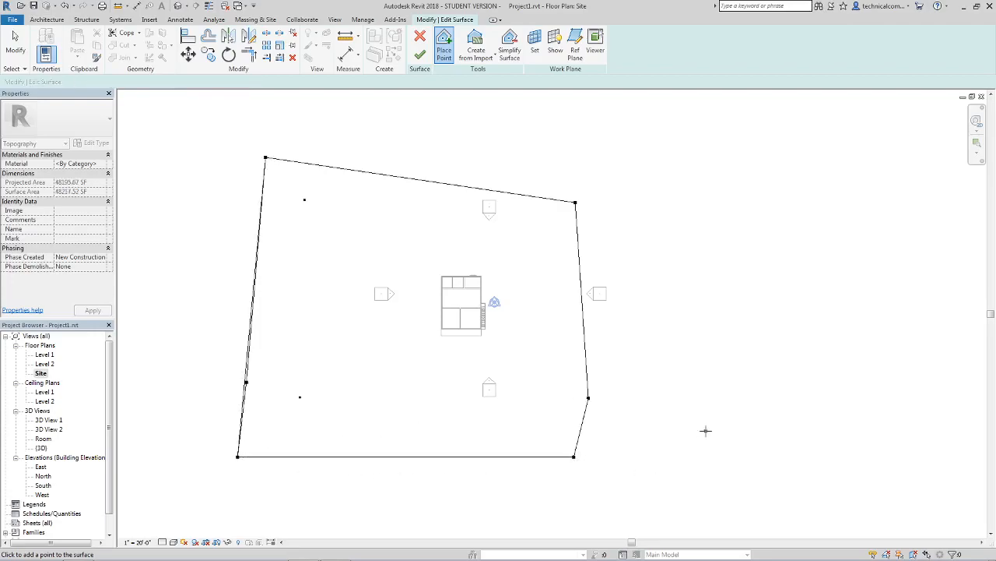
{"action": "left_click", "coordinate": [706, 430]}
{"action": "left_click", "coordinate": [614, 136]}
Add seven surface points at elevation 5' around the outside of the 0' ring
{"action": "left_click", "coordinate": [158, 81]}
{"action": "type", "text": "5"}
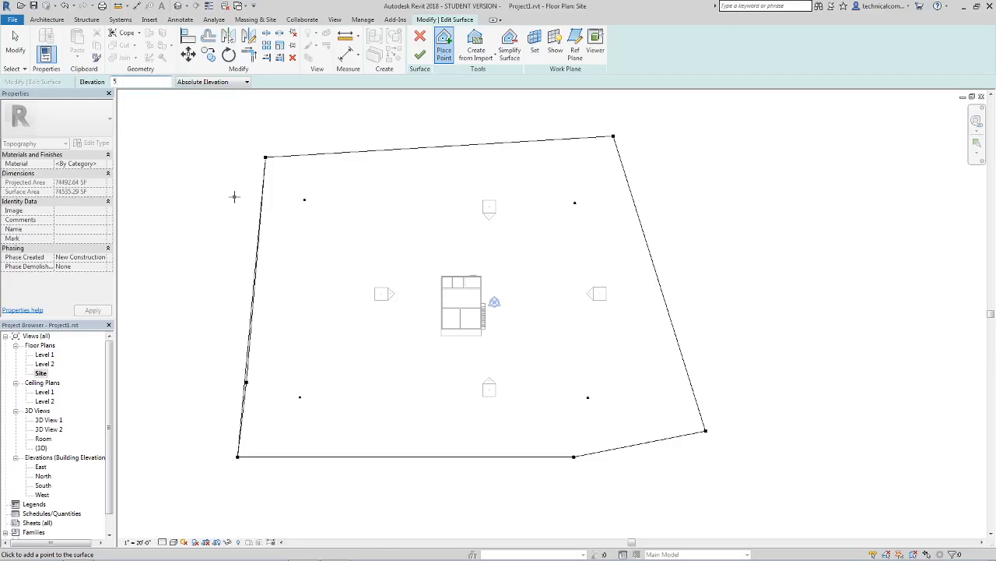
{"action": "scroll", "coordinate": [186, 107], "scroll_direction": "down", "scroll_amount": 6}
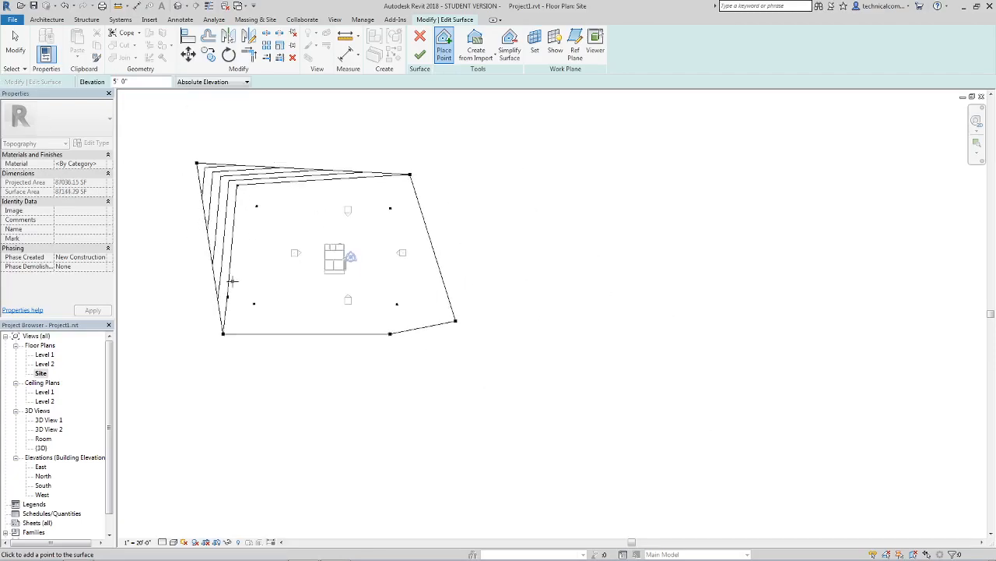
{"action": "left_click", "coordinate": [365, 462]}
{"action": "left_click", "coordinate": [570, 459]}
{"action": "left_click", "coordinate": [542, 221]}
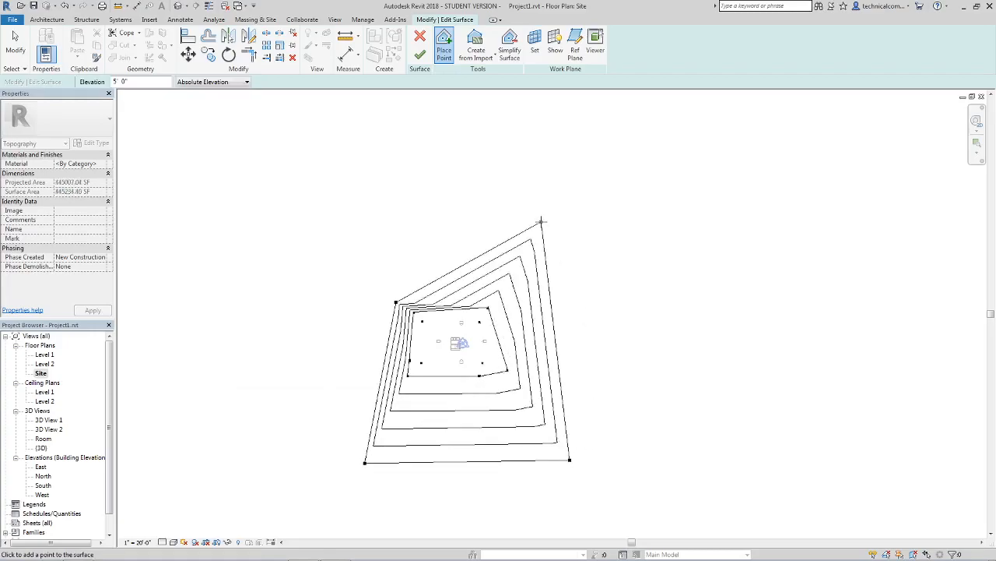
{"action": "left_click", "coordinate": [343, 275]}
{"action": "left_click", "coordinate": [315, 242]}
{"action": "left_click", "coordinate": [327, 497]}
Add seven surface points at elevation 10' around the outside of the 5' points
{"action": "double_click", "coordinate": [146, 81]}
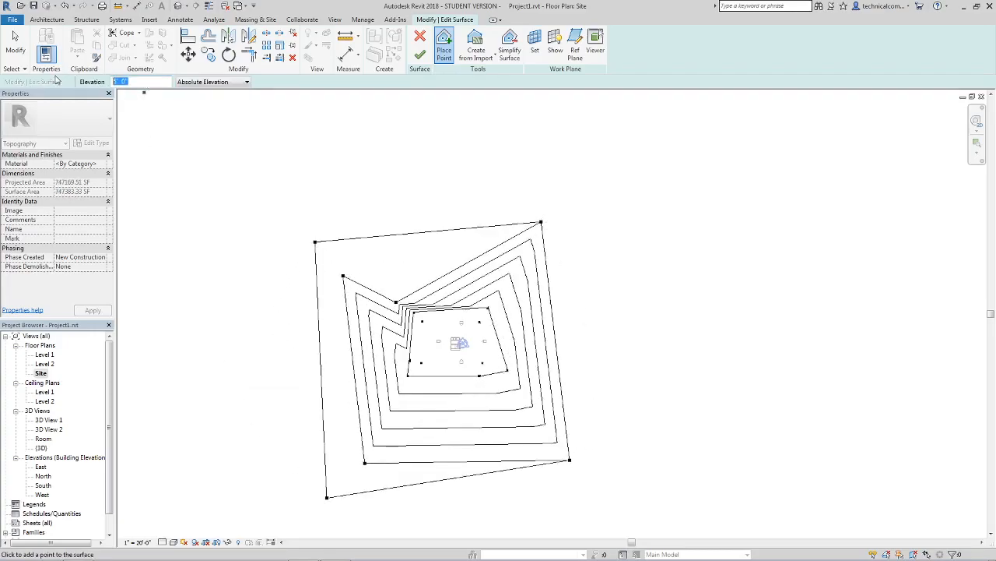
{"action": "type", "text": "010"}
{"action": "left_click", "coordinate": [269, 159]}
{"action": "left_click", "coordinate": [267, 527]}
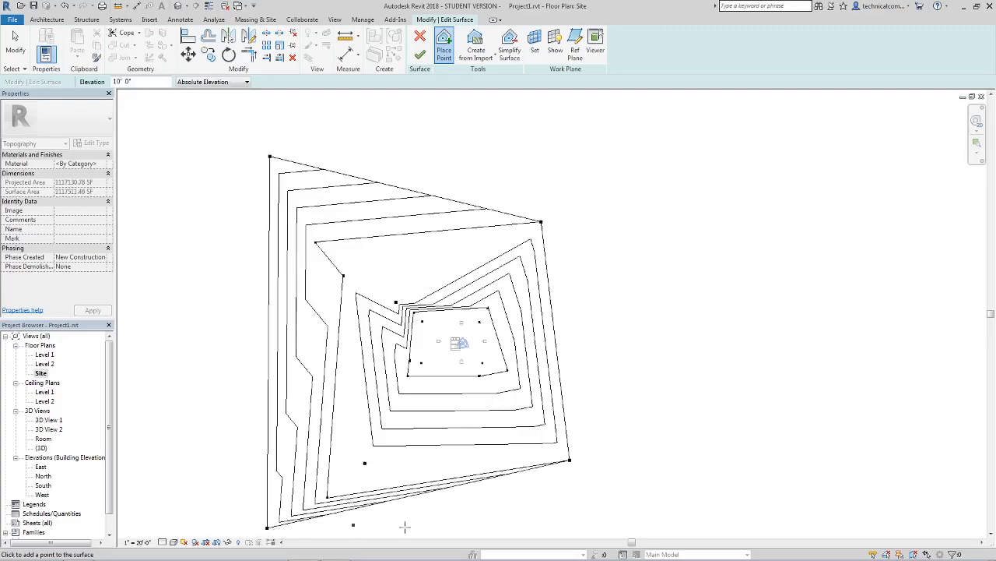
{"action": "left_click", "coordinate": [674, 531]}
{"action": "left_click", "coordinate": [595, 152]}
{"action": "left_click", "coordinate": [723, 158]}
{"action": "left_click", "coordinate": [745, 411]}
{"action": "left_click", "coordinate": [757, 531]}
Add nine surface points at elevation 20' to form the outermost ring of the terrain
{"action": "scroll", "coordinate": [693, 359], "scroll_direction": "down", "scroll_amount": 3}
{"action": "left_click", "coordinate": [148, 80]}
{"action": "type", "text": "20"}
{"action": "left_click", "coordinate": [331, 184]}
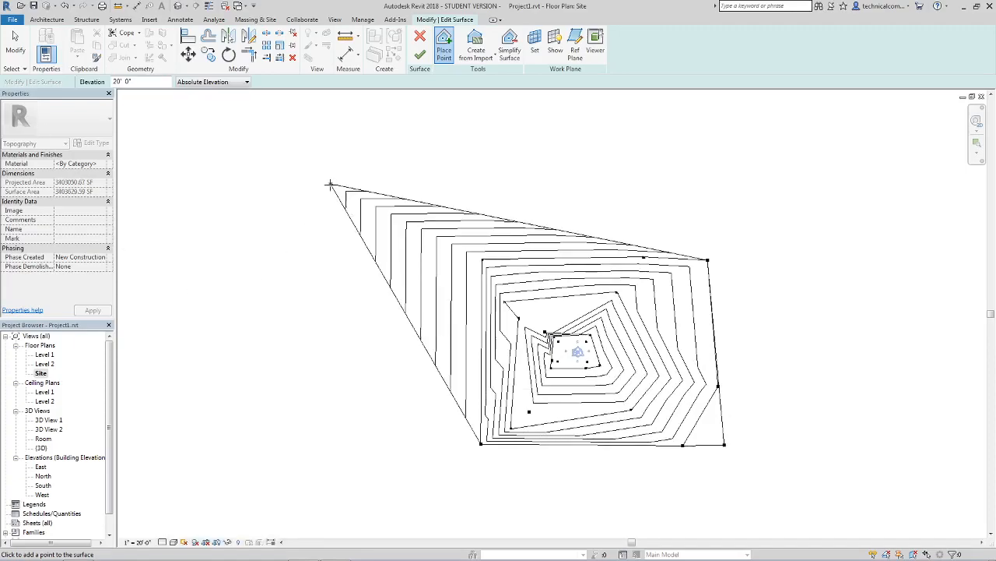
{"action": "left_click", "coordinate": [359, 475]}
{"action": "left_click", "coordinate": [398, 536]}
{"action": "left_click", "coordinate": [692, 534]}
{"action": "left_click", "coordinate": [855, 478]}
{"action": "left_click", "coordinate": [881, 318]}
{"action": "left_click", "coordinate": [839, 226]}
{"action": "left_click", "coordinate": [807, 201]}
{"action": "left_click", "coordinate": [697, 176]}
End the point placement and finish the toposurface
{"action": "scroll", "coordinate": [574, 469], "scroll_direction": "up", "scroll_amount": 3}
{"action": "scroll", "coordinate": [578, 389], "scroll_direction": "up", "scroll_amount": 5}
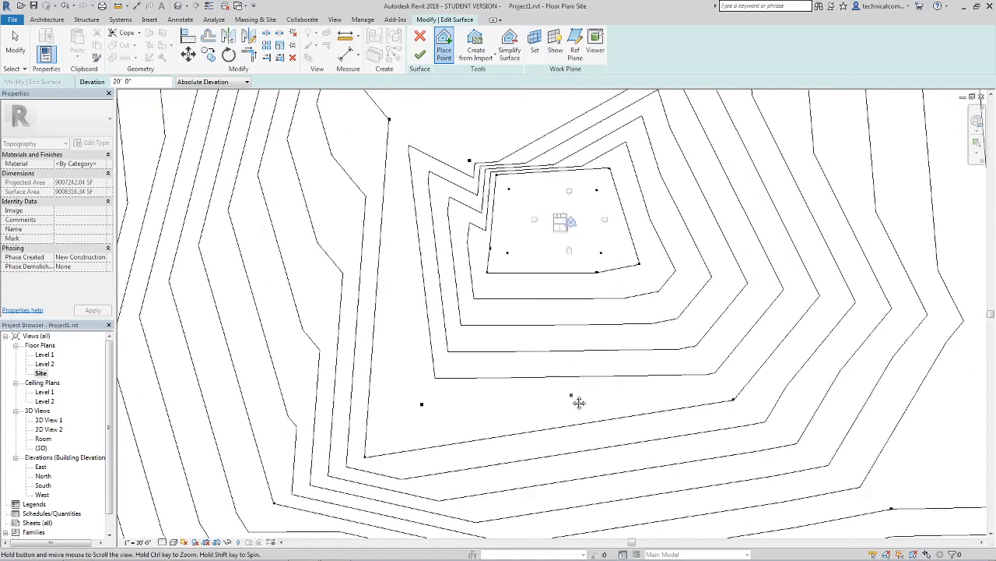
{"action": "scroll", "coordinate": [554, 305], "scroll_direction": "down", "scroll_amount": 8}
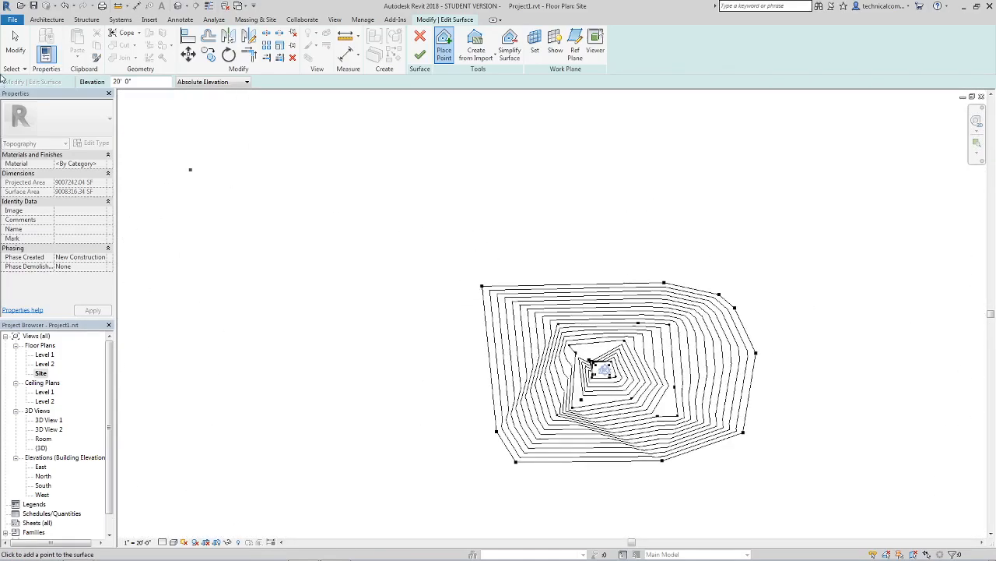
{"action": "left_click", "coordinate": [15, 43]}
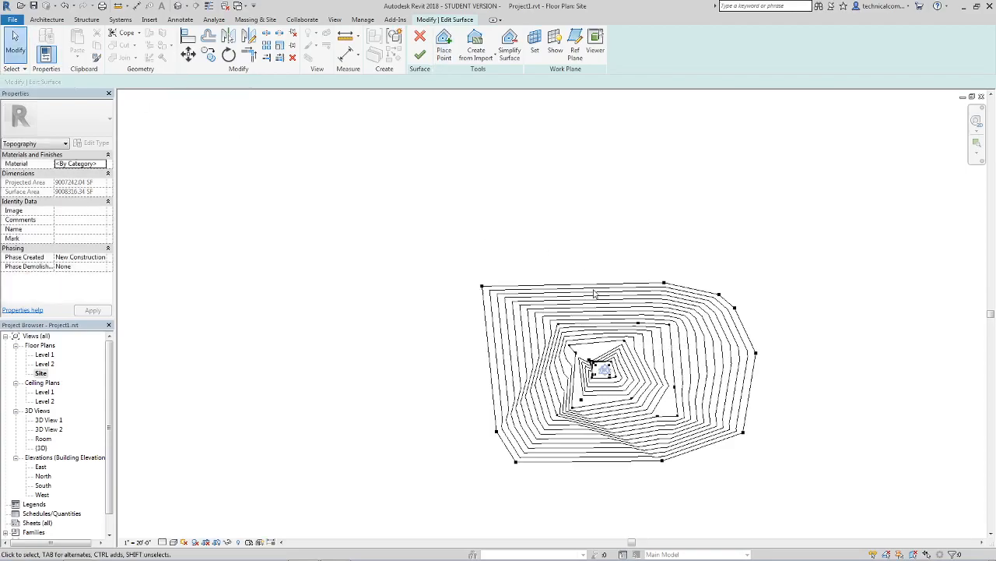
{"action": "left_click", "coordinate": [420, 55]}
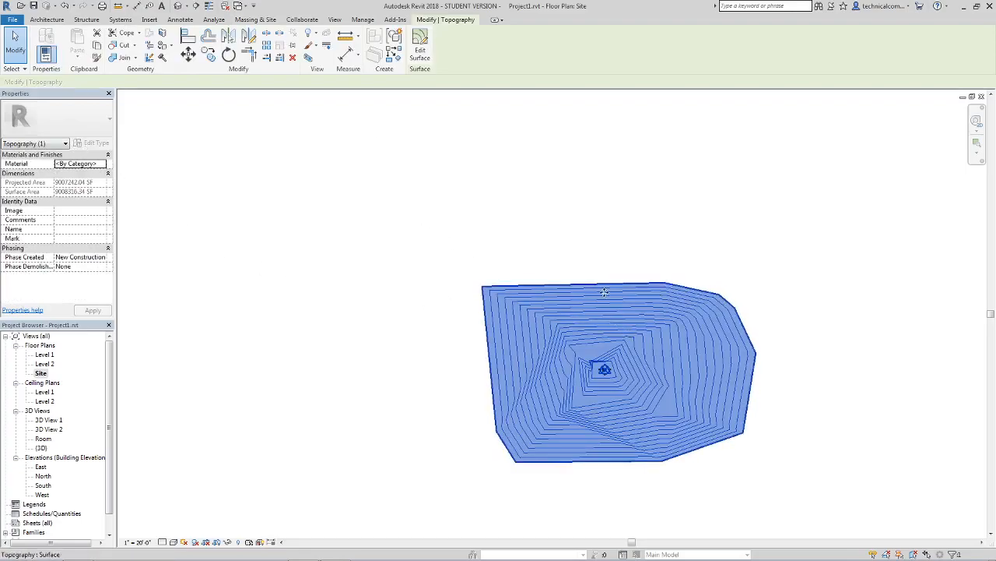
Reopen the toposurface for editing and create a new material from its material setting
{"action": "left_click", "coordinate": [420, 48]}
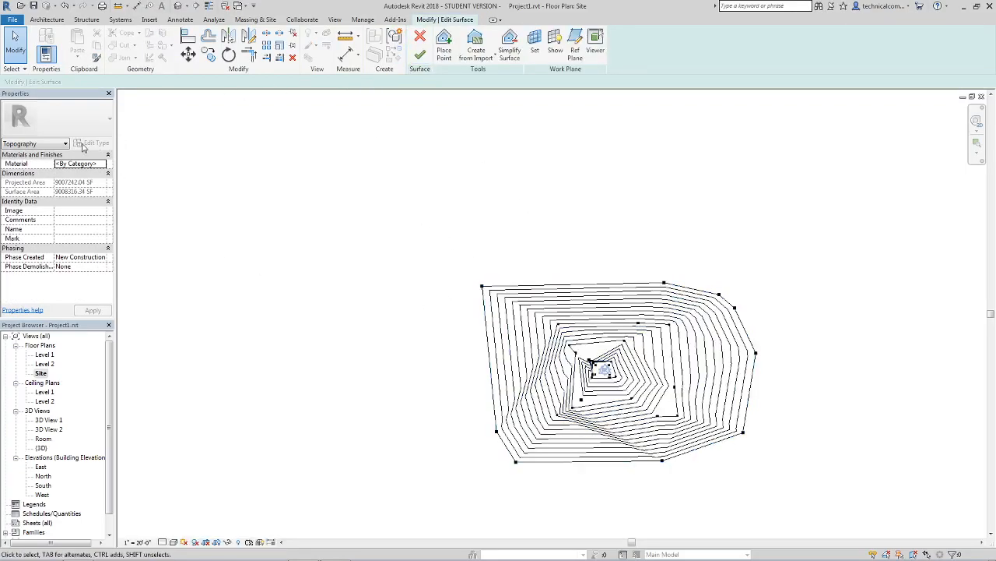
{"action": "left_click", "coordinate": [82, 166]}
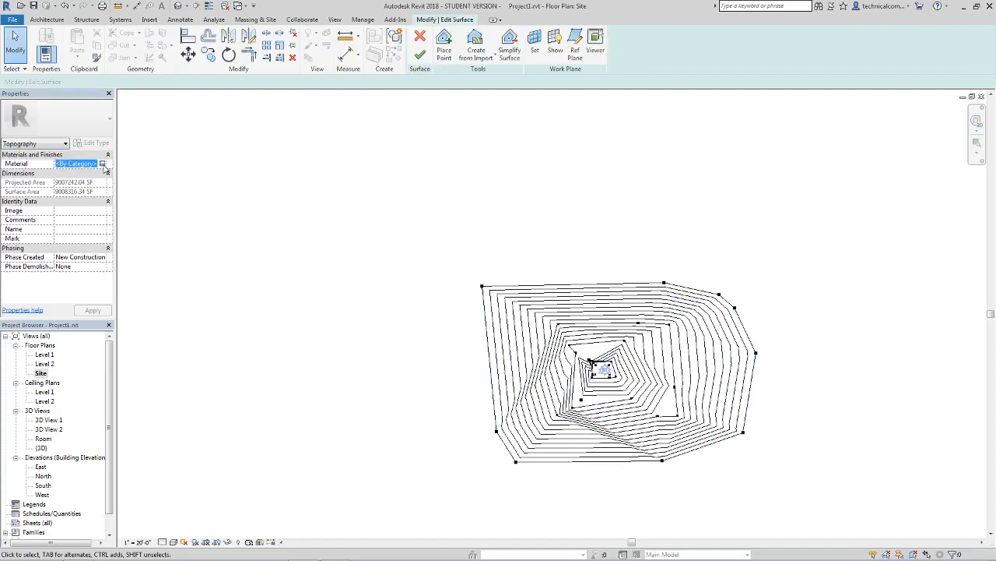
{"action": "left_click", "coordinate": [102, 165]}
{"action": "scroll", "coordinate": [520, 366], "scroll_direction": "down", "scroll_amount": 1}
{"action": "scroll", "coordinate": [527, 377], "scroll_direction": "down", "scroll_amount": 10}
{"action": "scroll", "coordinate": [527, 385], "scroll_direction": "up", "scroll_amount": 10}
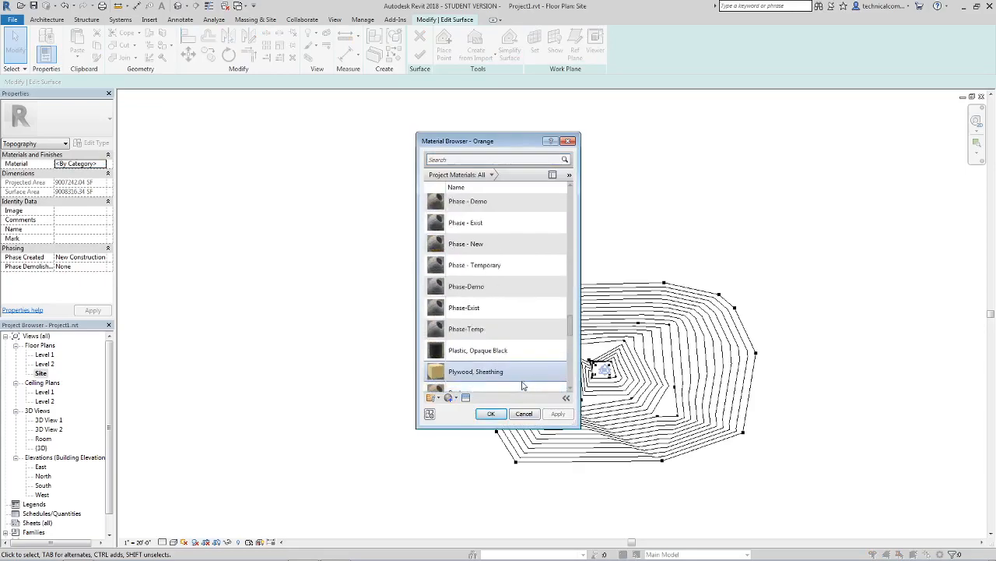
{"action": "scroll", "coordinate": [527, 386], "scroll_direction": "down", "scroll_amount": 1}
{"action": "left_click", "coordinate": [450, 398]}
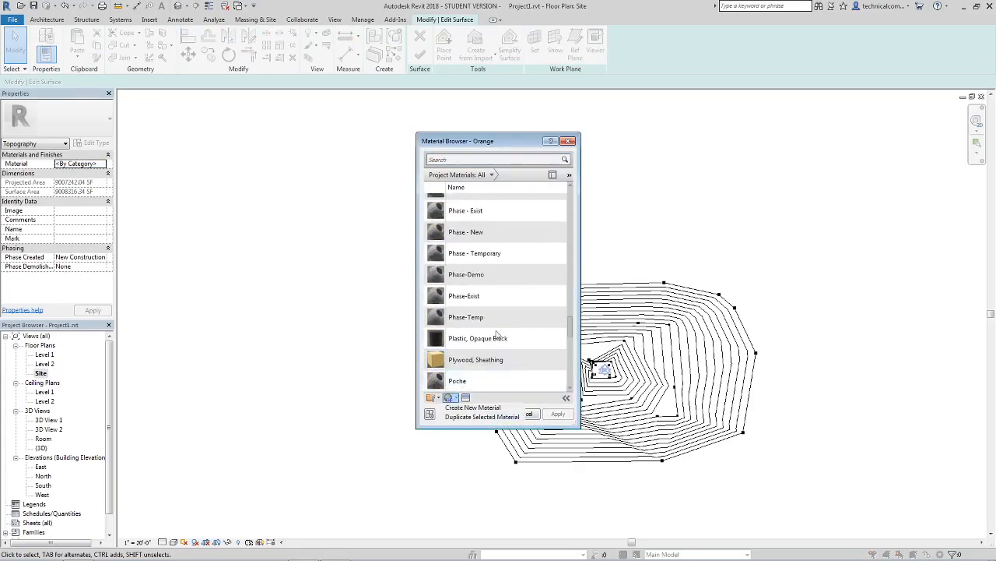
{"action": "left_click", "coordinate": [472, 407]}
Search the appearance assets for grass, give the new material the Grass - Bermuda appearance, and assign it to the toposurface
{"action": "left_click", "coordinate": [465, 398]}
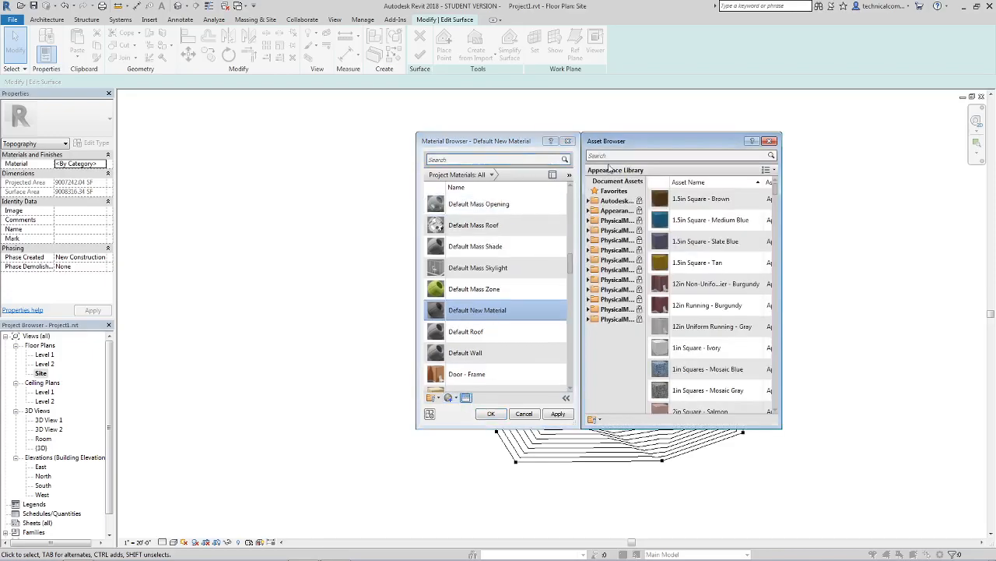
{"action": "left_click", "coordinate": [633, 158]}
{"action": "type", "text": "g"}
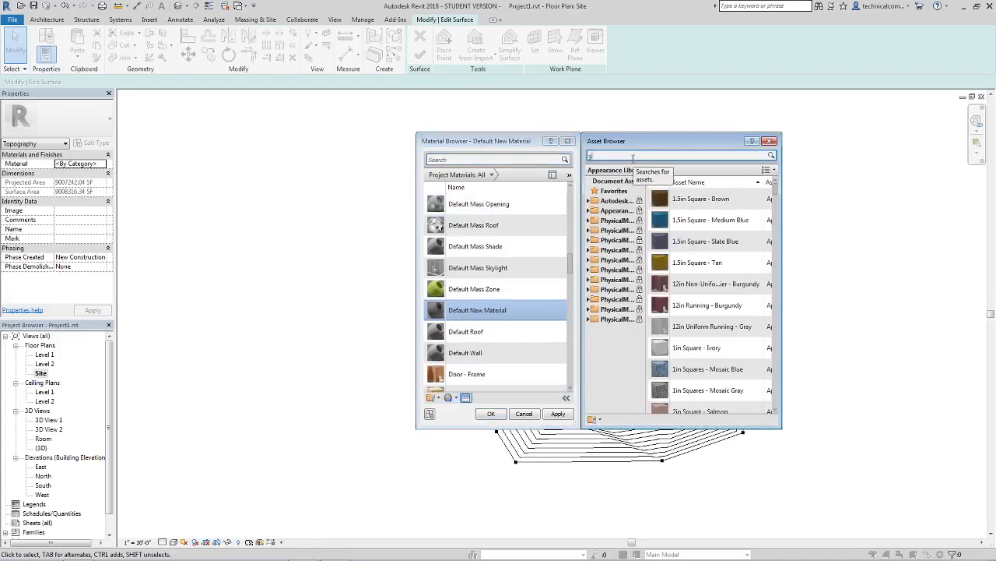
{"action": "type", "text": "rass"}
{"action": "key", "text": "Return"}
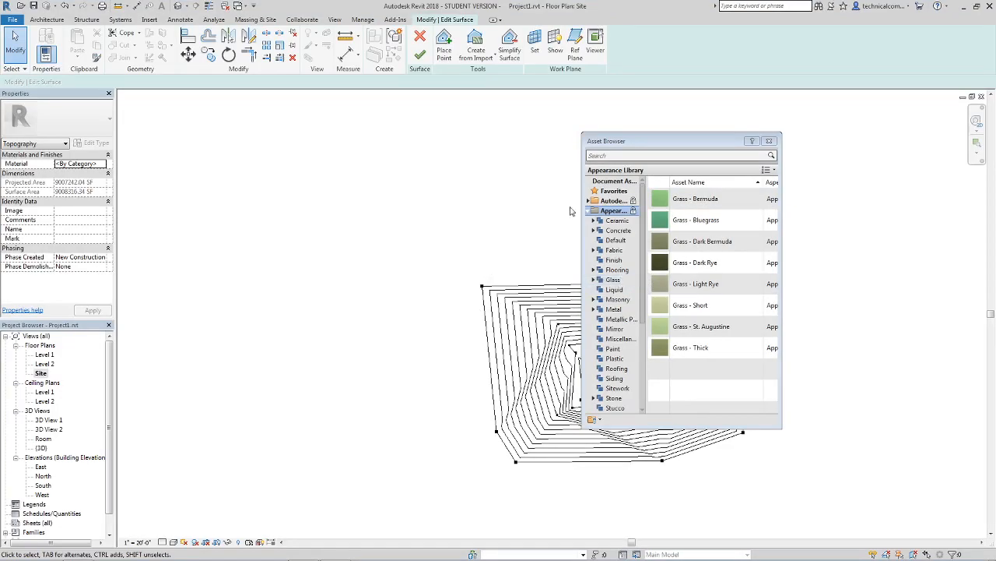
{"action": "double_click", "coordinate": [683, 196]}
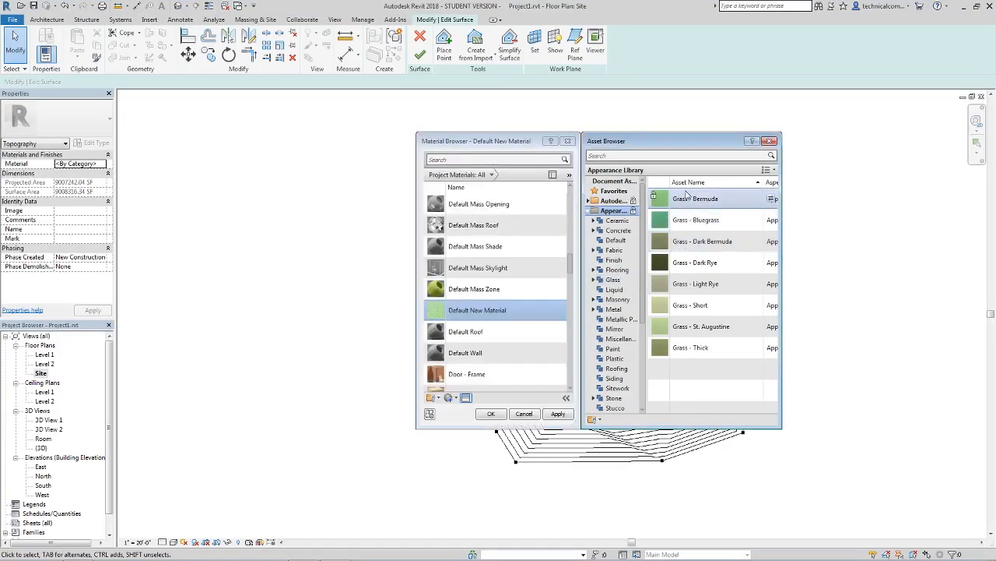
{"action": "left_click", "coordinate": [558, 413]}
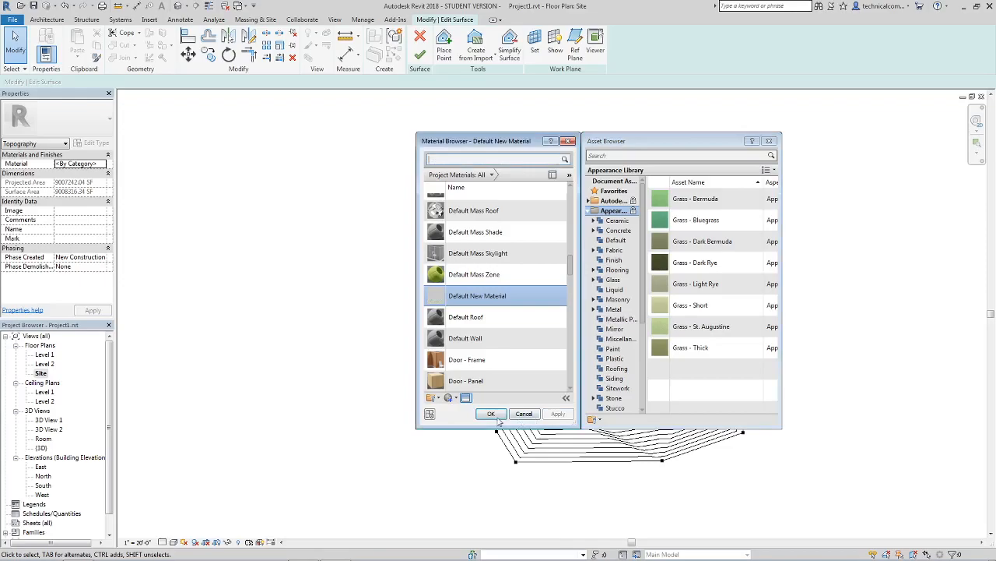
{"action": "left_click", "coordinate": [491, 413]}
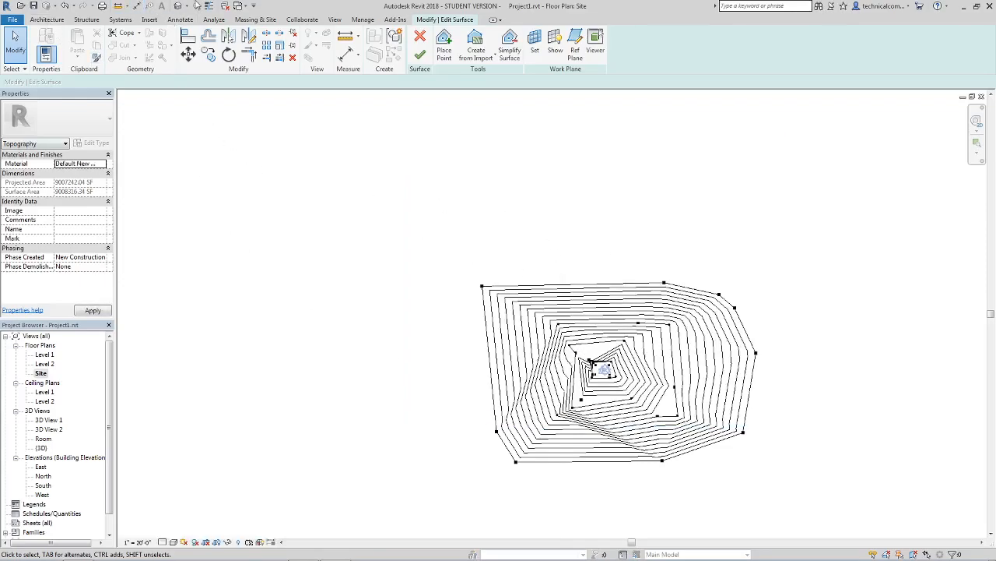
Finish the surface edit and view the building with its terrain in the default 3D view
{"action": "left_click", "coordinate": [419, 55]}
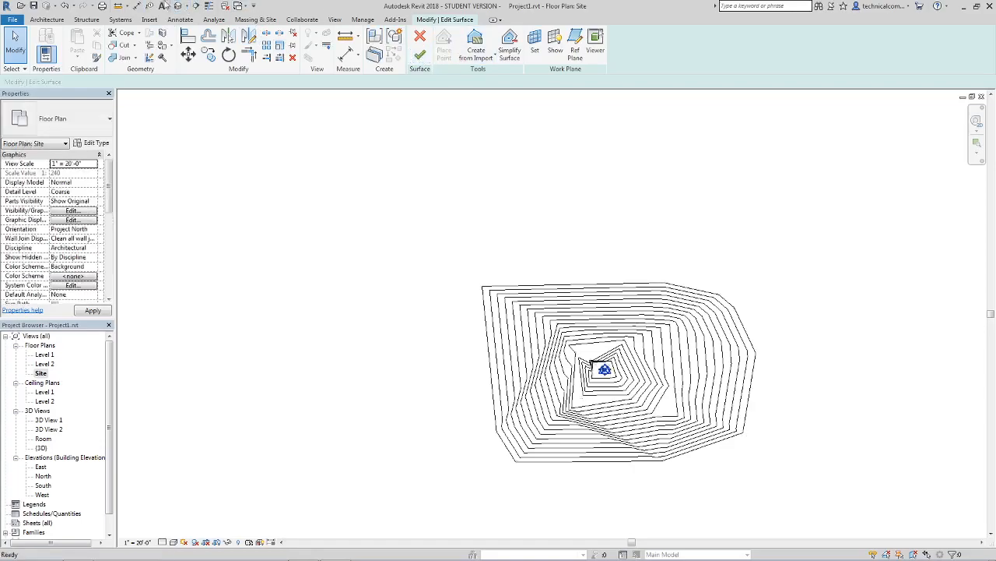
{"action": "left_click", "coordinate": [425, 259]}
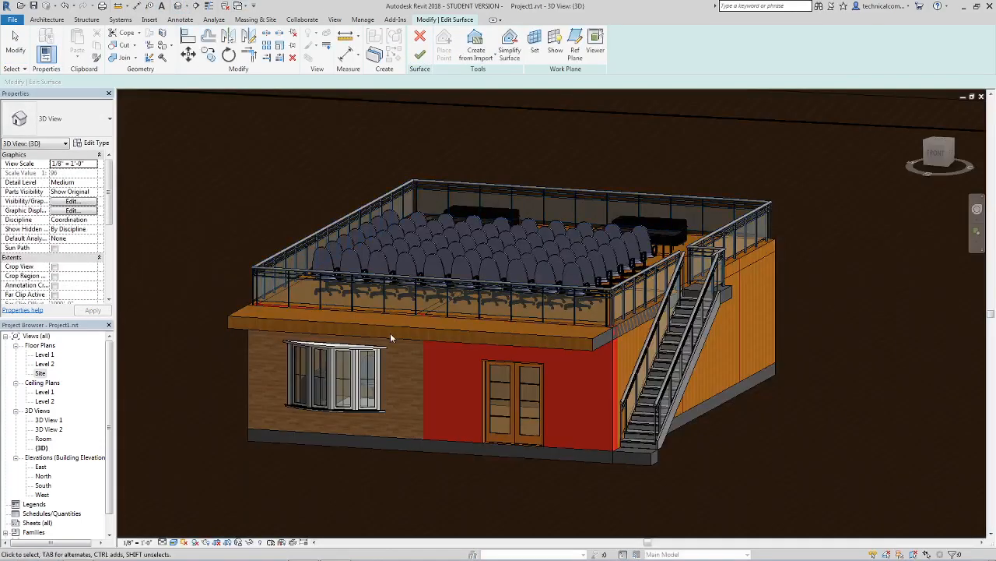
{"action": "scroll", "coordinate": [413, 323], "scroll_direction": "down", "scroll_amount": 5}
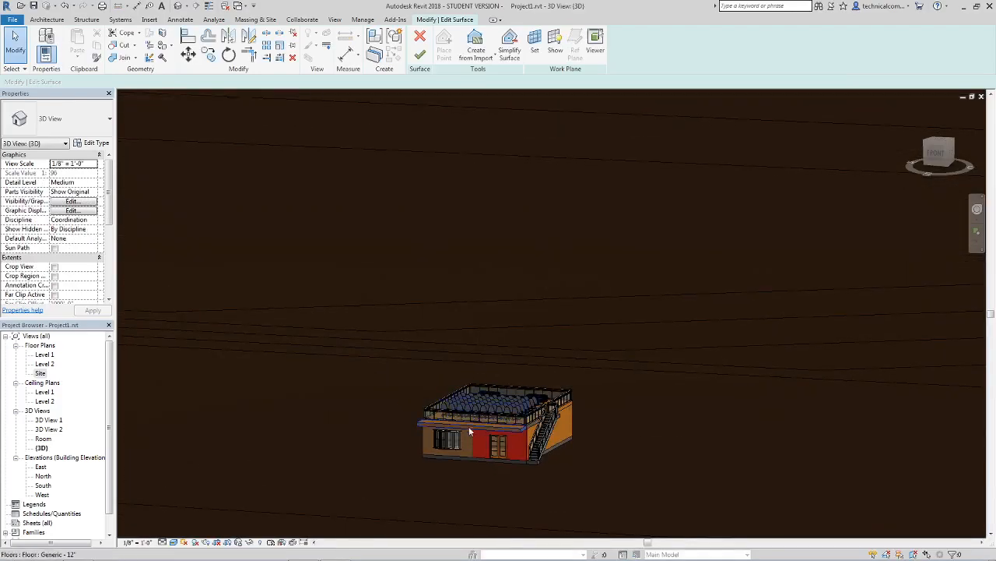
{"action": "scroll", "coordinate": [468, 428], "scroll_direction": "up", "scroll_amount": 2}
{"action": "middle_click_drag", "start_coordinate": [471, 472], "coordinate": [514, 443]}
{"action": "scroll", "coordinate": [517, 366], "scroll_direction": "up", "scroll_amount": 2}
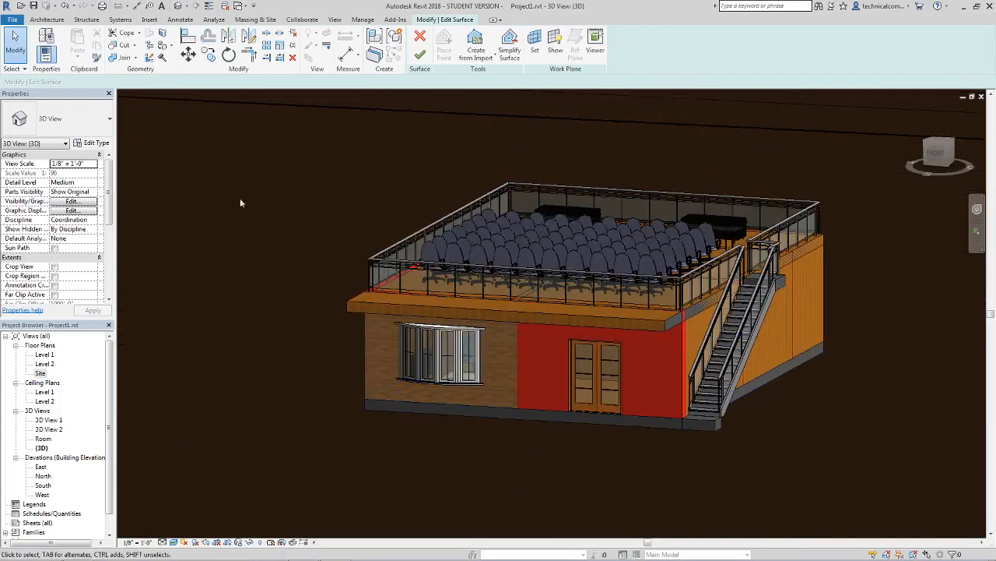
Render the default 3D view of the building and terrain at Draft quality
{"action": "double_click", "coordinate": [46, 364]}
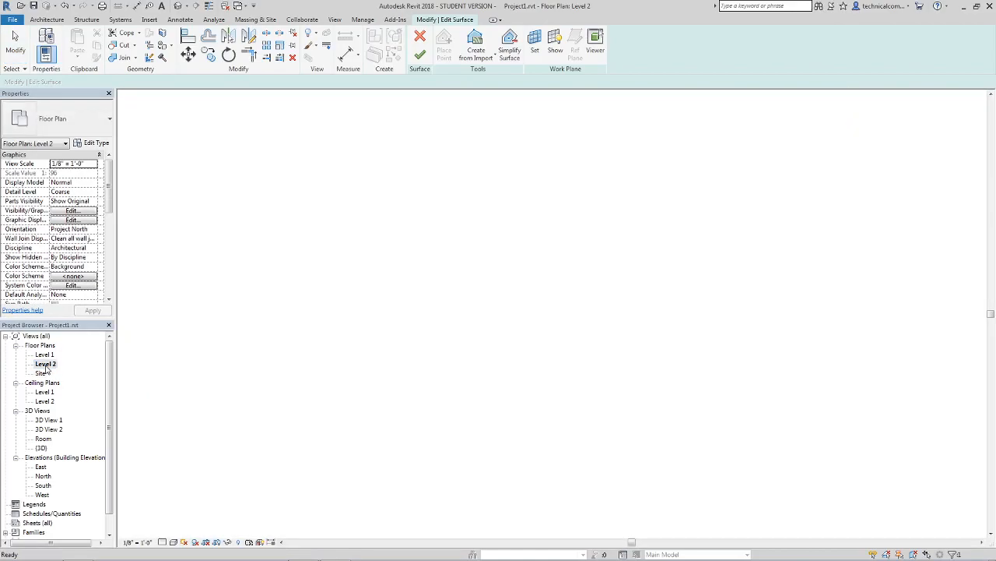
{"action": "left_click", "coordinate": [178, 6]}
{"action": "left_click", "coordinate": [335, 19]}
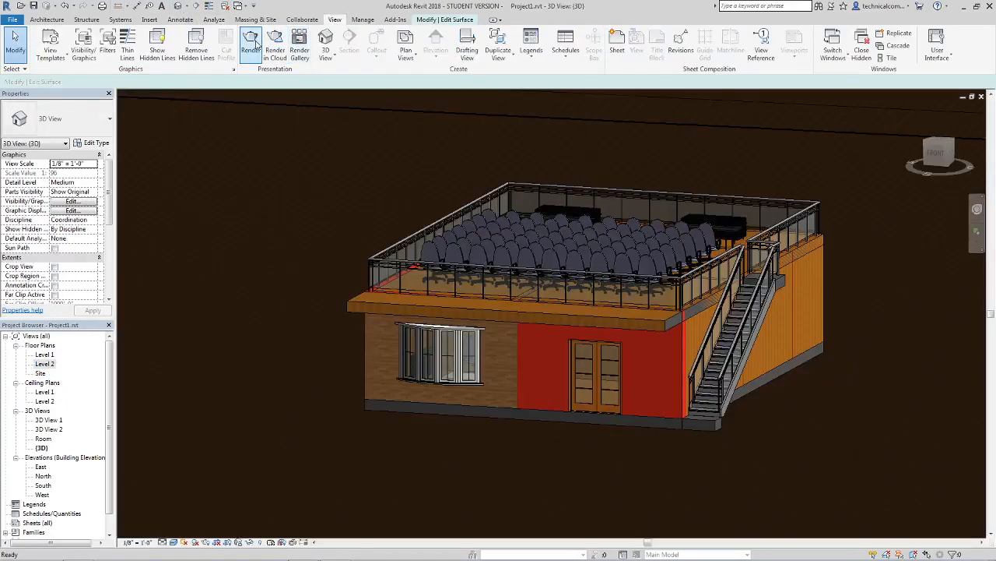
{"action": "left_click", "coordinate": [251, 46]}
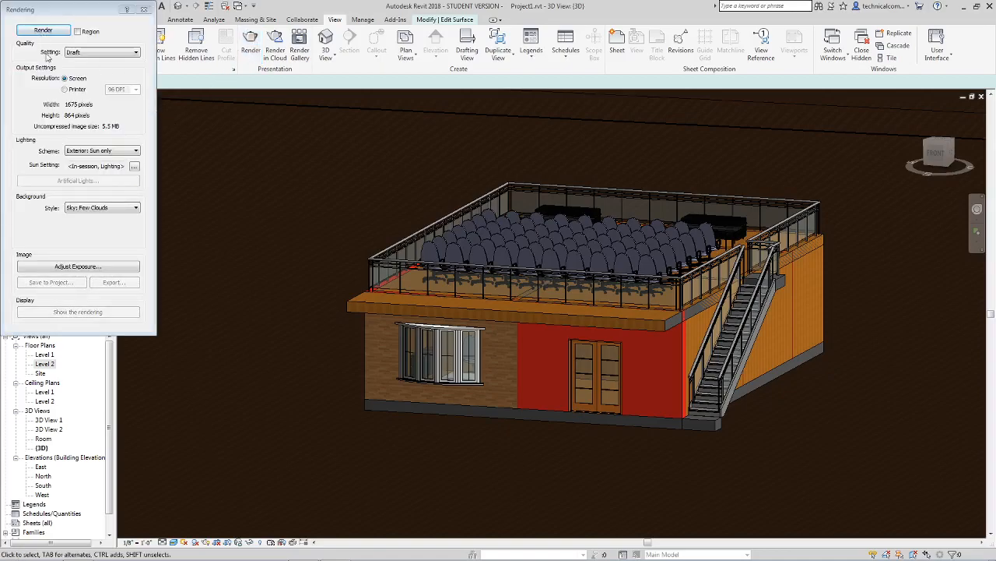
{"action": "left_click", "coordinate": [61, 32]}
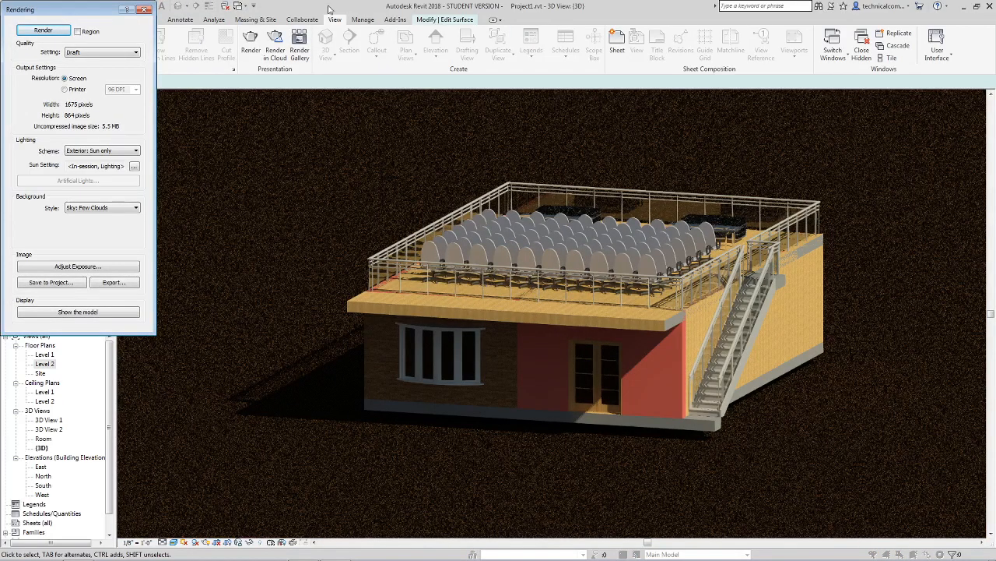
Close the rendering, select the toposurface and set its material to Default New Material
{"action": "left_click", "coordinate": [145, 9]}
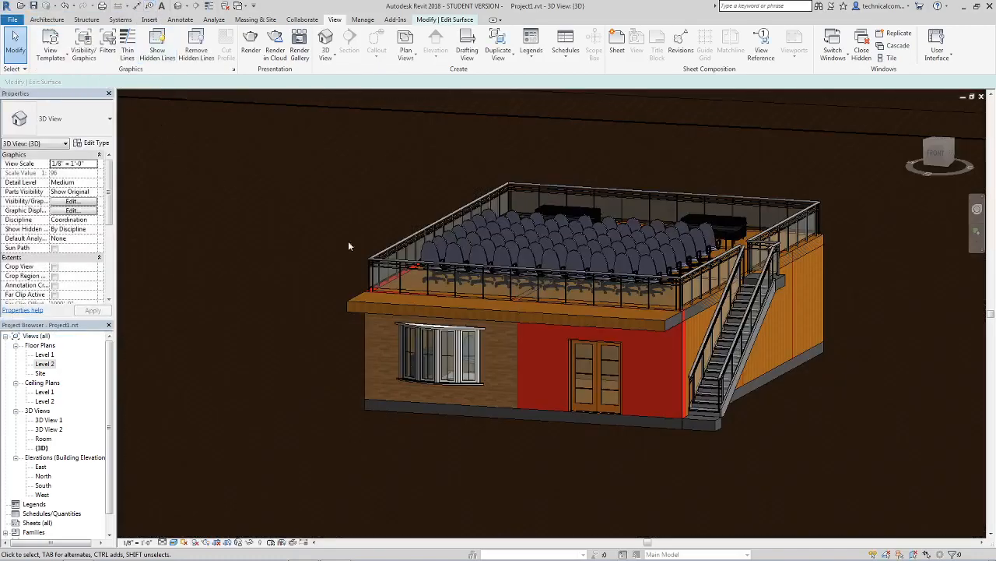
{"action": "scroll", "coordinate": [250, 202], "scroll_direction": "down", "scroll_amount": 8}
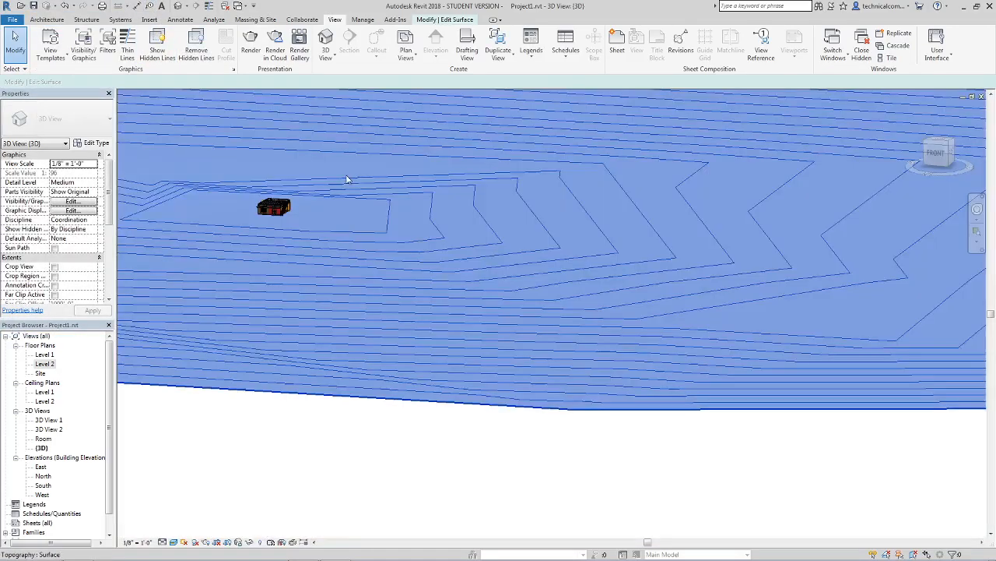
{"action": "left_click", "coordinate": [348, 180]}
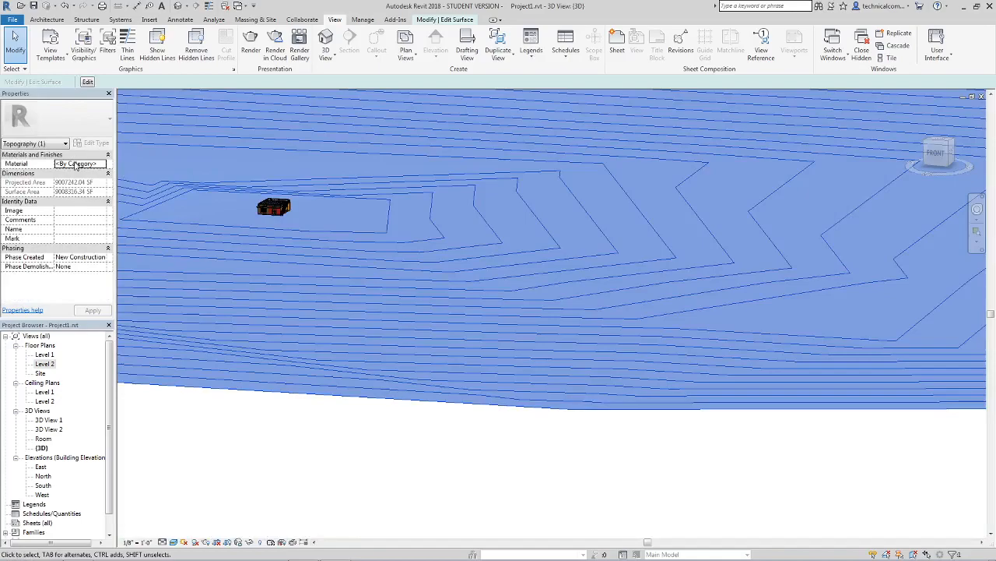
{"action": "left_click", "coordinate": [101, 163]}
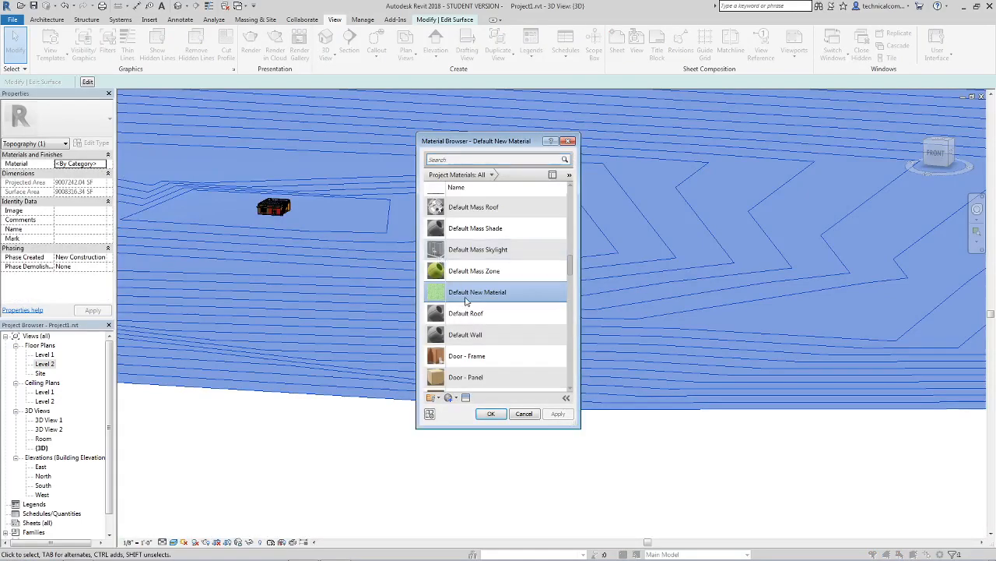
{"action": "double_click", "coordinate": [468, 300]}
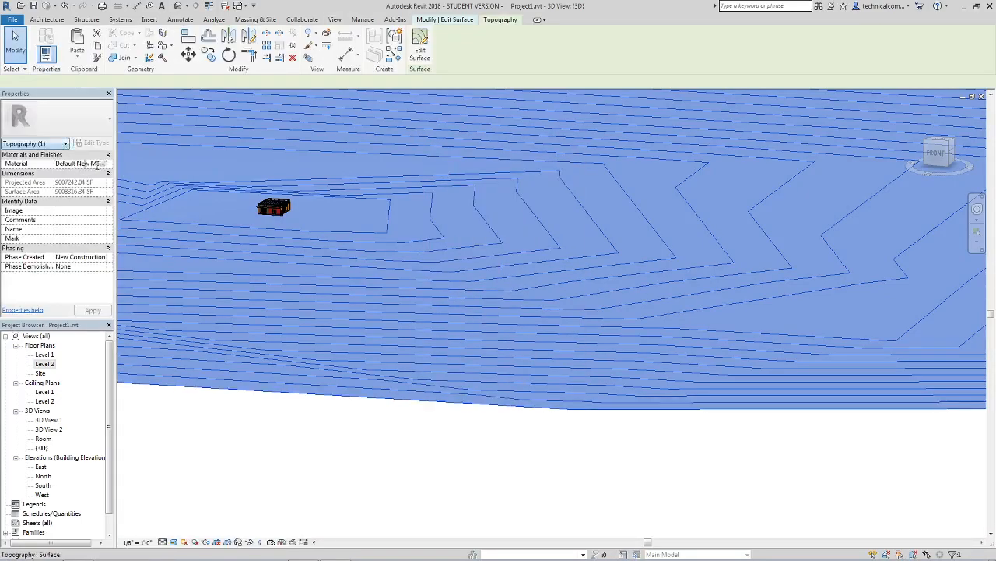
{"action": "left_click", "coordinate": [102, 164]}
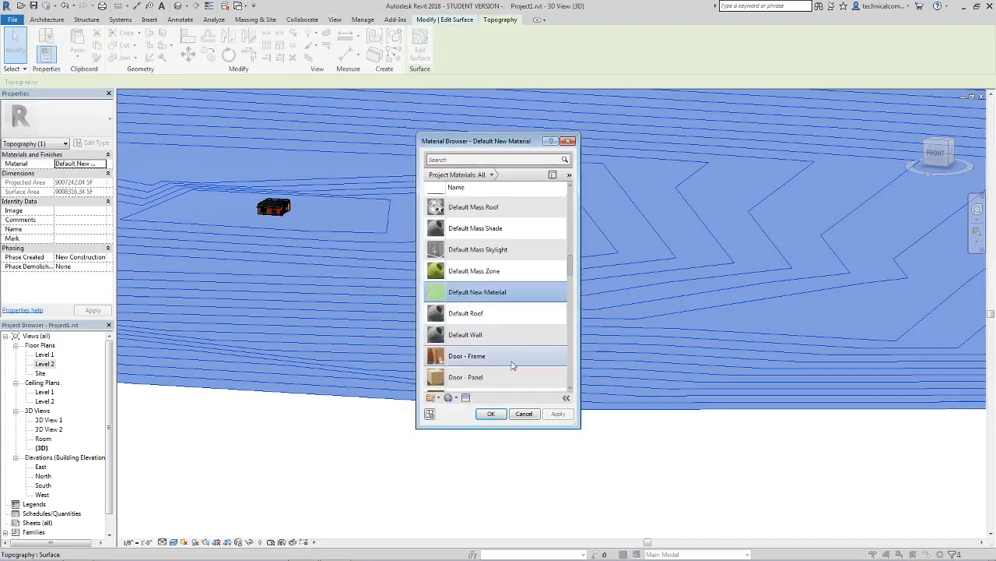
{"action": "left_click", "coordinate": [502, 413]}
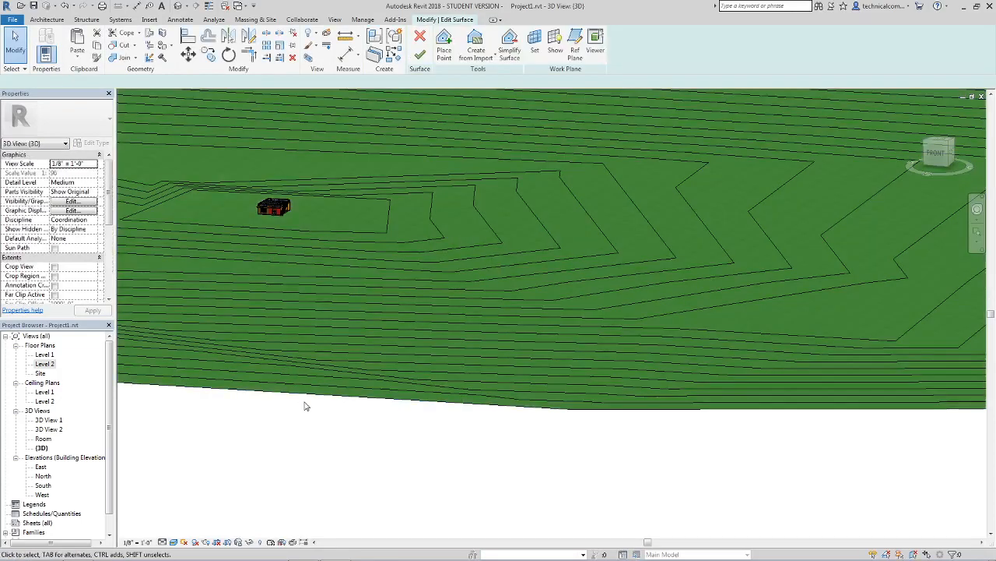
Frame the building on its grass terrain, render the 3D view at Draft quality and close the rendering
{"action": "scroll", "coordinate": [227, 297], "scroll_direction": "up", "scroll_amount": 10}
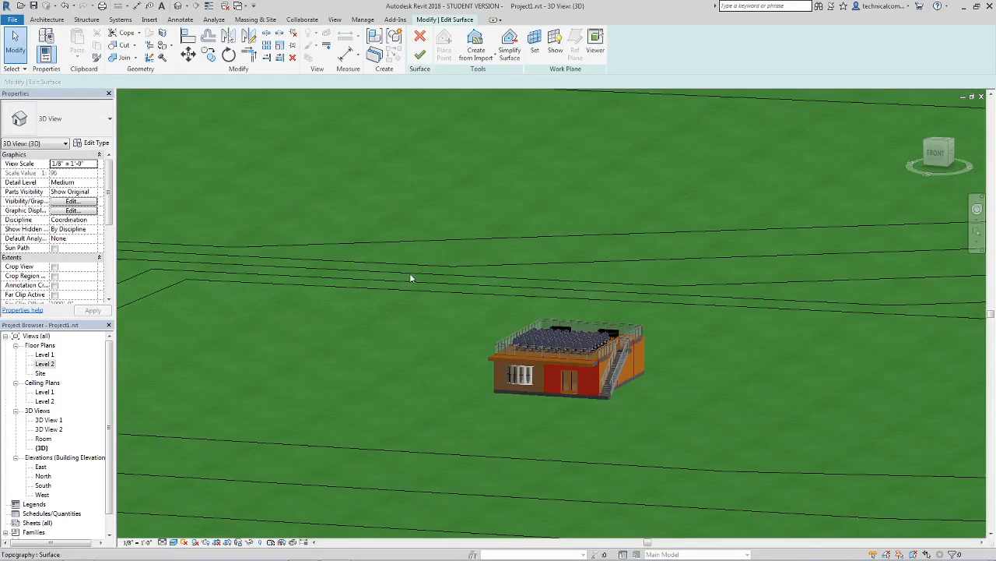
{"action": "middle_click_drag", "start_coordinate": [446, 317], "coordinate": [432, 306]}
{"action": "scroll", "coordinate": [494, 324], "scroll_direction": "up", "scroll_amount": 2}
{"action": "middle_click_drag", "start_coordinate": [494, 324], "coordinate": [382, 276]}
{"action": "scroll", "coordinate": [337, 256], "scroll_direction": "up", "scroll_amount": 2}
{"action": "scroll", "coordinate": [381, 280], "scroll_direction": "up", "scroll_amount": 2}
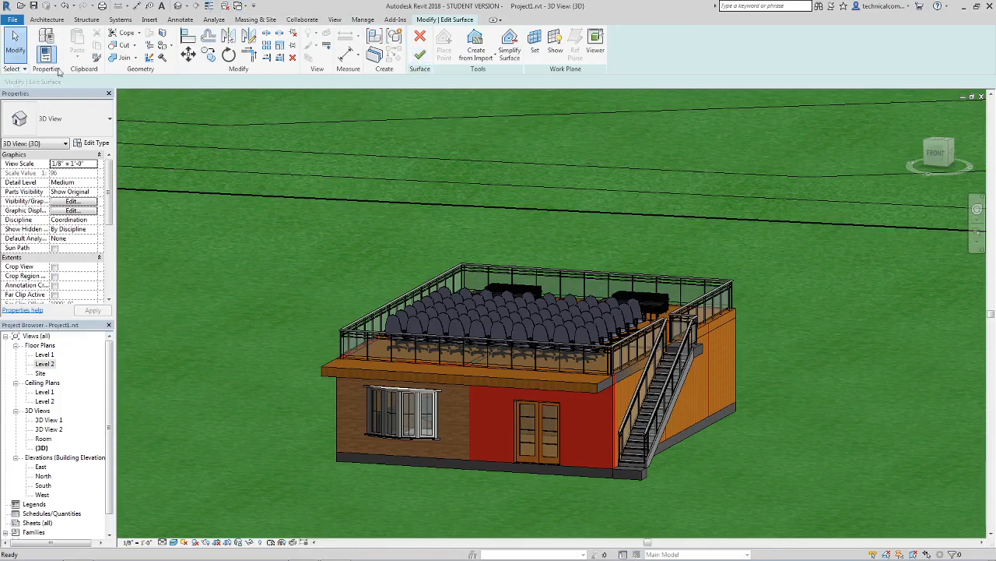
{"action": "left_click", "coordinate": [335, 19]}
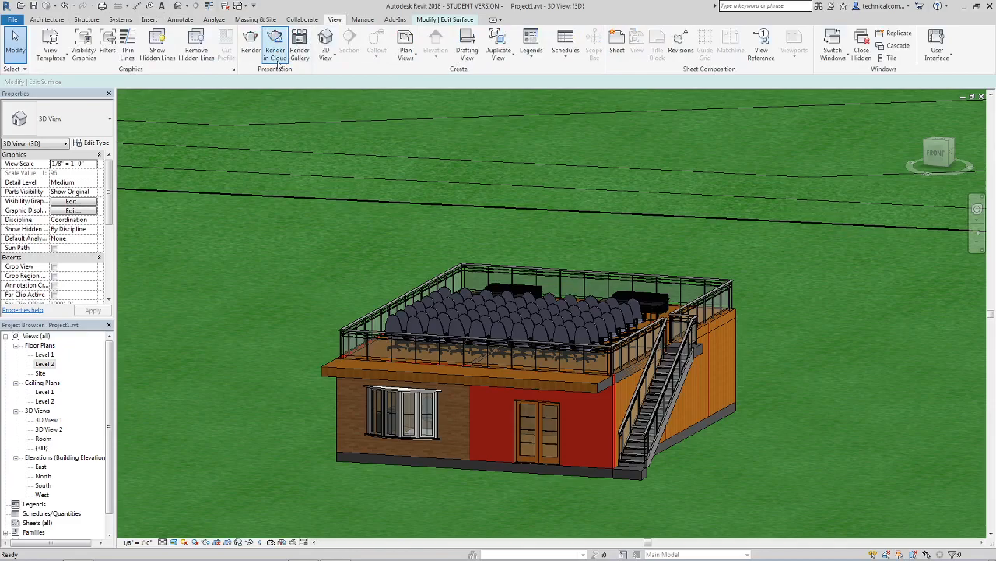
{"action": "left_click", "coordinate": [251, 47]}
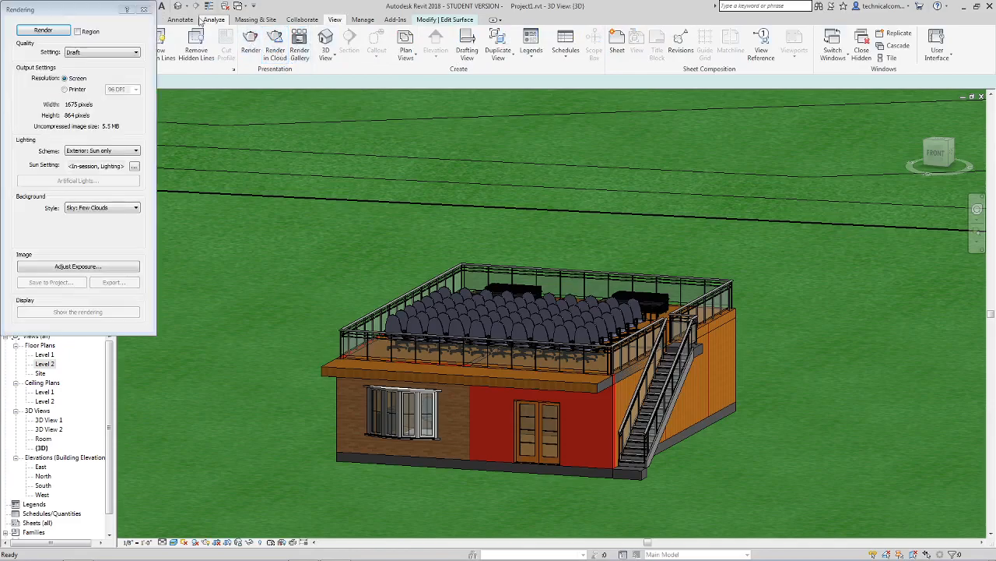
{"action": "left_click", "coordinate": [57, 33]}
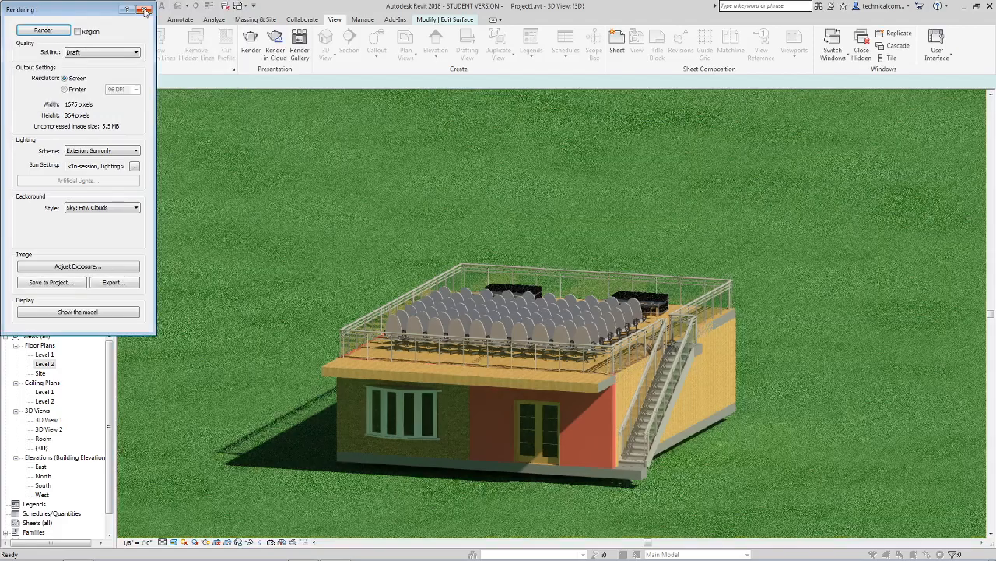
{"action": "left_click", "coordinate": [145, 10]}
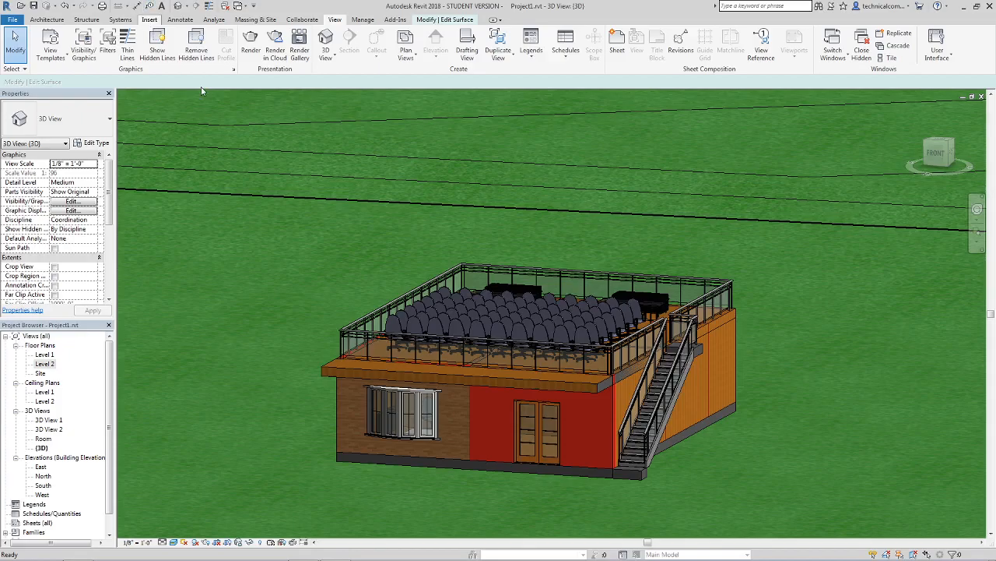
Reopen the toposurface for editing and show the area around the building in the Site floor plan
{"action": "left_click", "coordinate": [232, 167]}
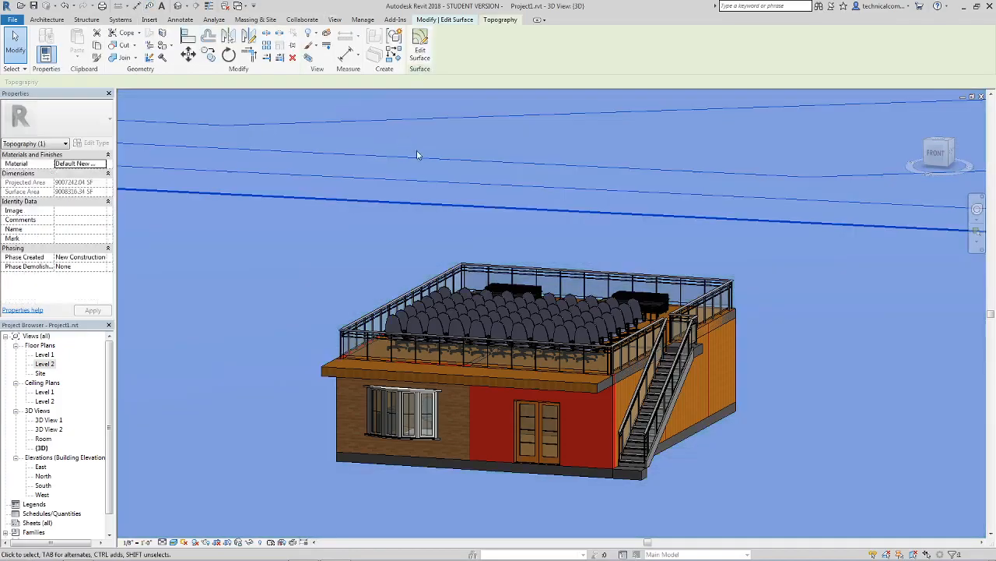
{"action": "left_click", "coordinate": [419, 48]}
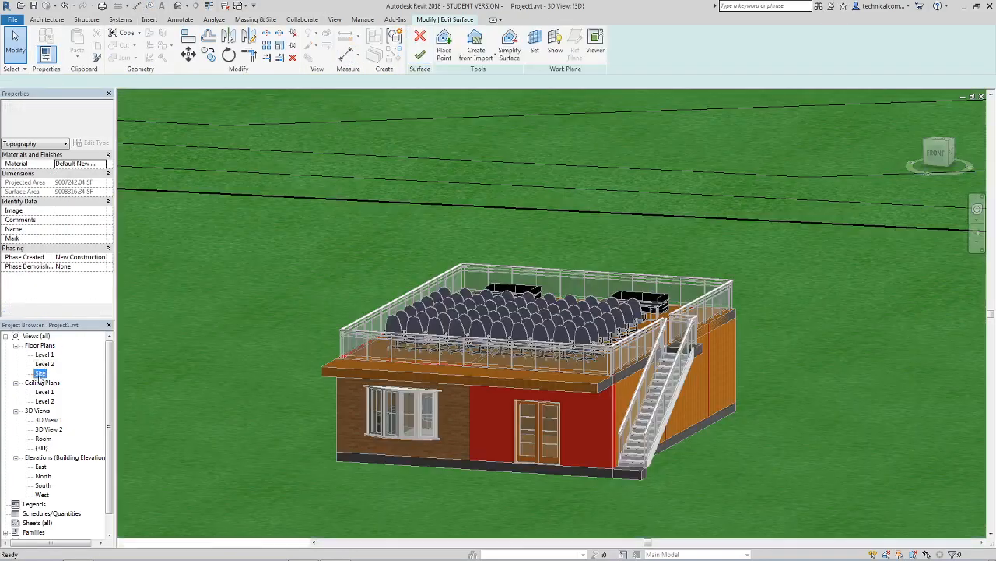
{"action": "scroll", "coordinate": [532, 367], "scroll_direction": "up", "scroll_amount": 5}
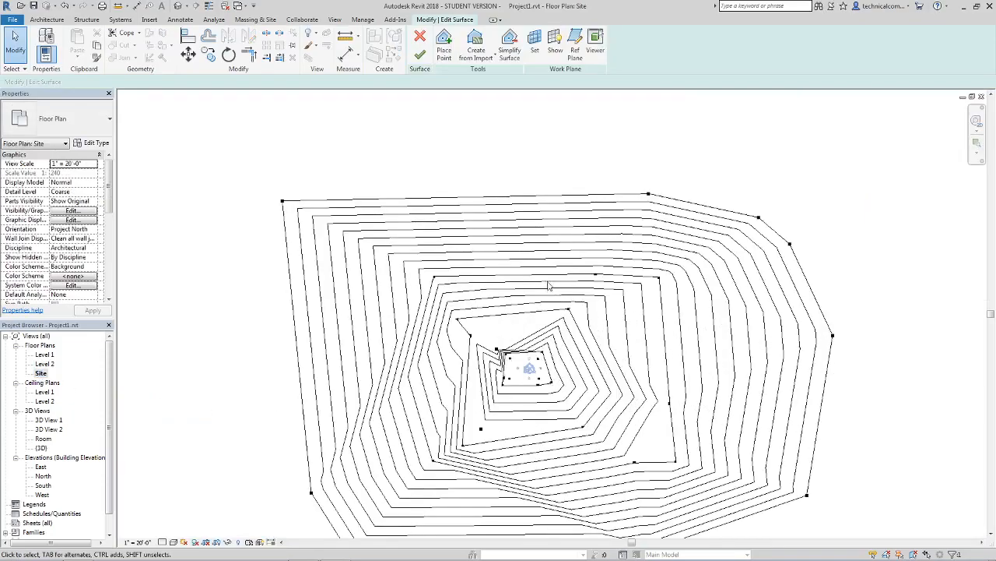
{"action": "middle_click_drag", "start_coordinate": [358, 351], "coordinate": [393, 141]}
{"action": "scroll", "coordinate": [381, 304], "scroll_direction": "up", "scroll_amount": 4}
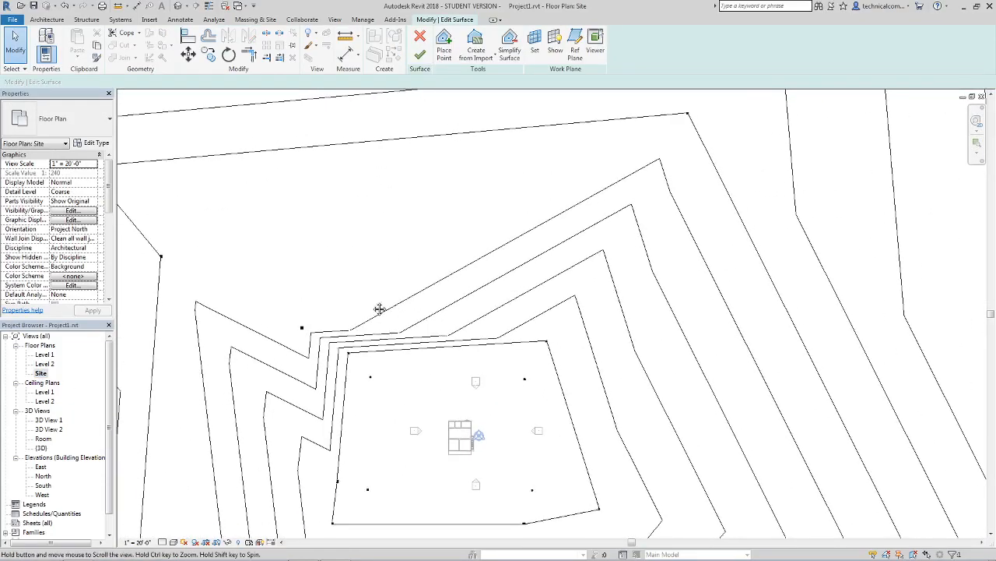
Place four surface points around the building at an absolute elevation of -1' 0"
{"action": "left_click", "coordinate": [444, 45]}
{"action": "left_click_drag", "start_coordinate": [129, 81], "coordinate": [43, 83]}
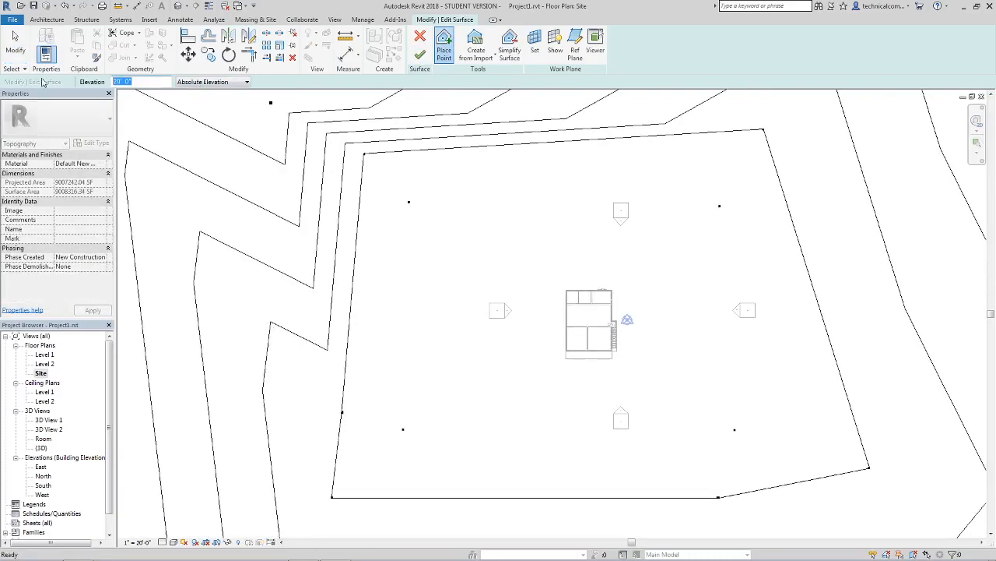
{"action": "type", "text": "-1"}
{"action": "left_click", "coordinate": [498, 204]}
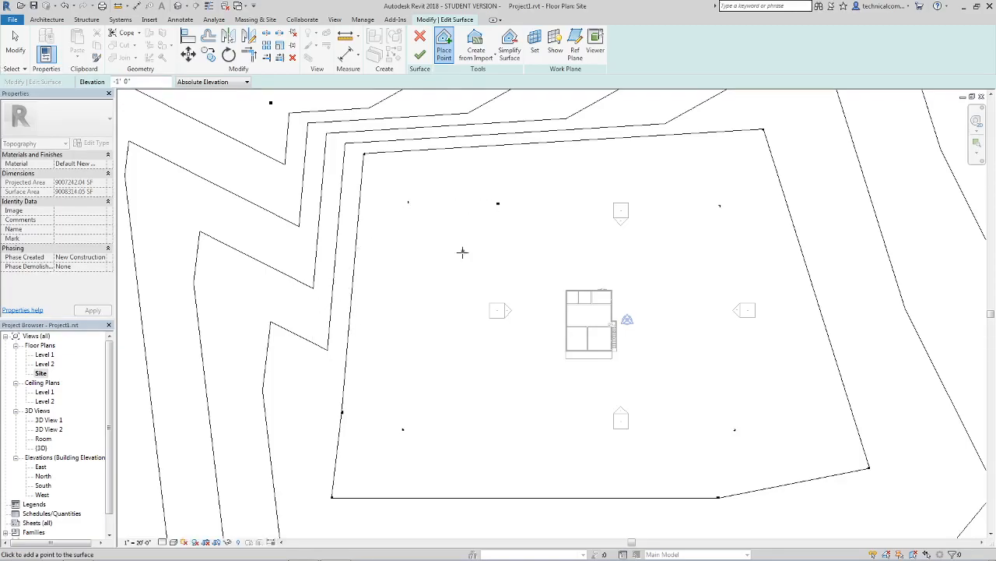
{"action": "left_click", "coordinate": [454, 391]}
{"action": "left_click", "coordinate": [662, 391]}
{"action": "left_click", "coordinate": [677, 190]}
{"action": "left_click", "coordinate": [510, 46]}
{"action": "left_click", "coordinate": [517, 296]}
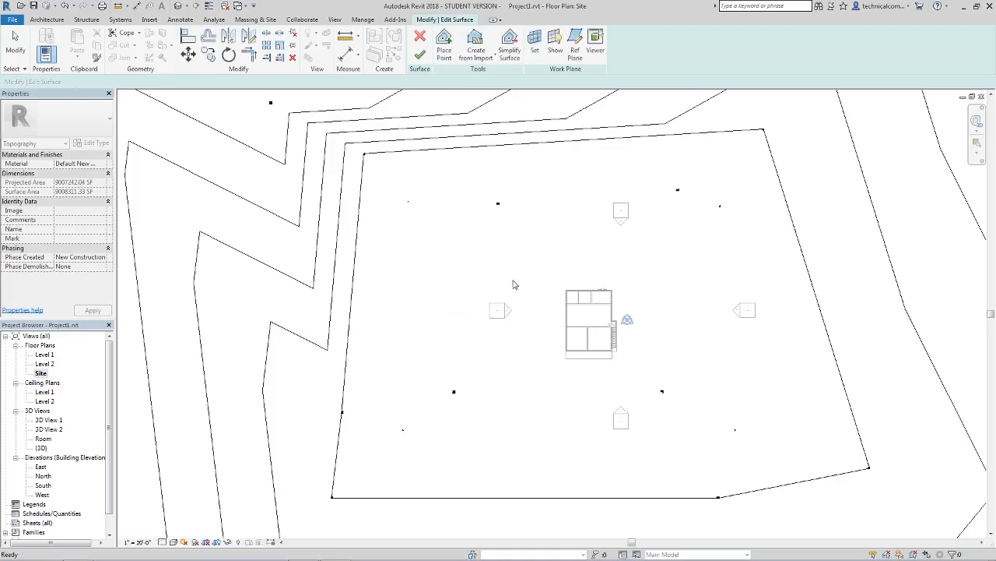
{"action": "left_click", "coordinate": [633, 218]}
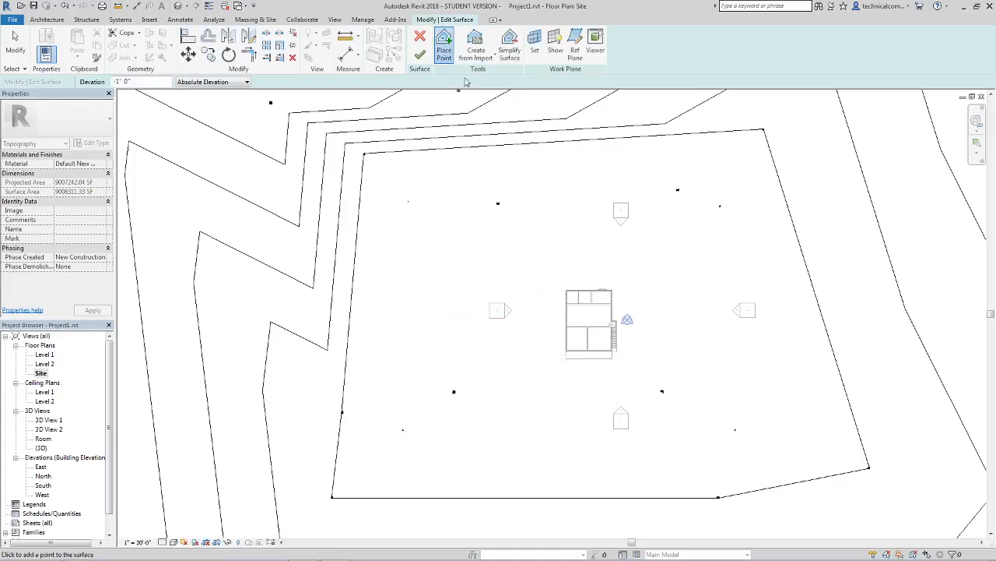
Place more surface points around the building, starting at elevation -1' 0", and finish the surface edit
{"action": "left_click", "coordinate": [472, 288]}
{"action": "left_click", "coordinate": [476, 335]}
{"action": "left_click", "coordinate": [509, 400]}
{"action": "left_click", "coordinate": [653, 444]}
{"action": "left_click", "coordinate": [729, 378]}
{"action": "left_click", "coordinate": [689, 255]}
{"action": "left_click", "coordinate": [204, 82]}
{"action": "left_click", "coordinate": [203, 95]}
{"action": "left_click", "coordinate": [443, 347]}
{"action": "left_click", "coordinate": [420, 54]}
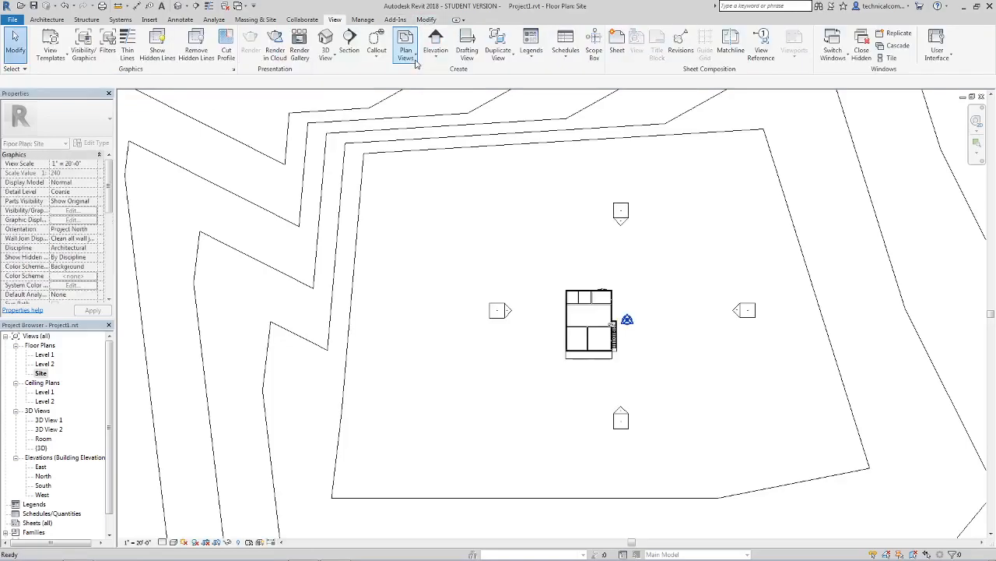
Show the building and terrain in the default 3D view and switch its visual style to Ray Trace
{"action": "left_click", "coordinate": [195, 6]}
{"action": "middle_click_drag", "start_coordinate": [448, 400], "coordinate": [464, 371], "text": "shift"}
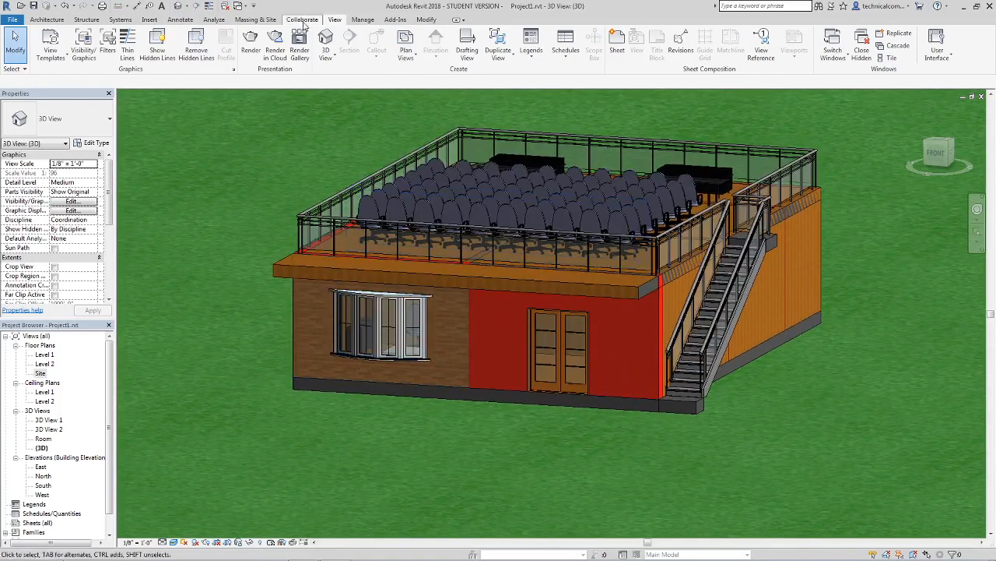
{"action": "mouse_move", "coordinate": [168, 545]}
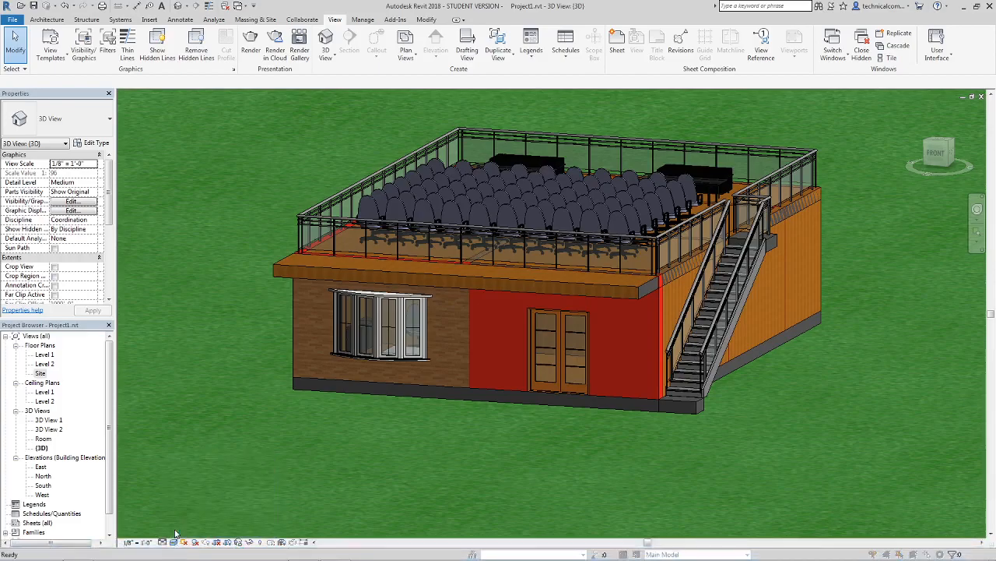
{"action": "left_click", "coordinate": [175, 531]}
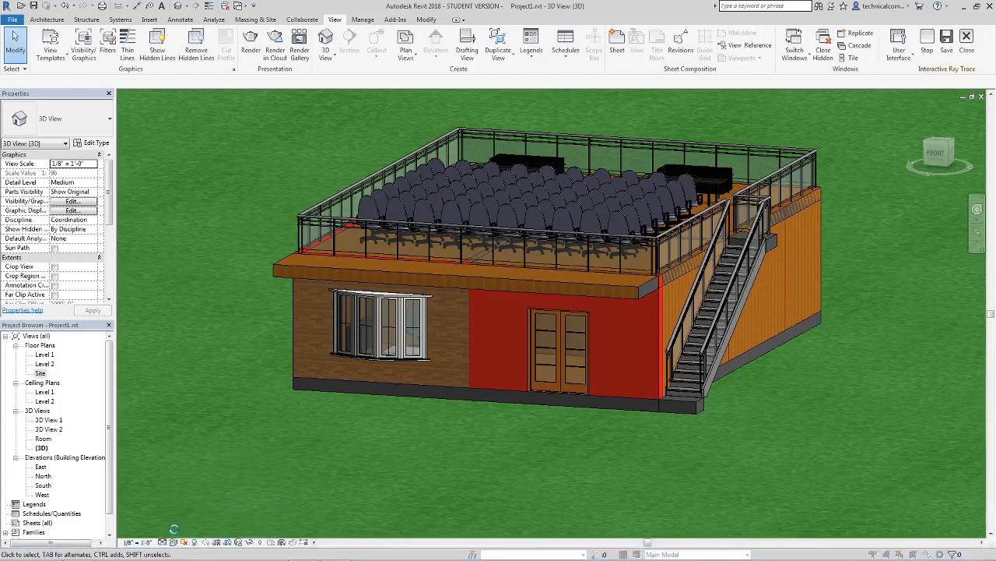